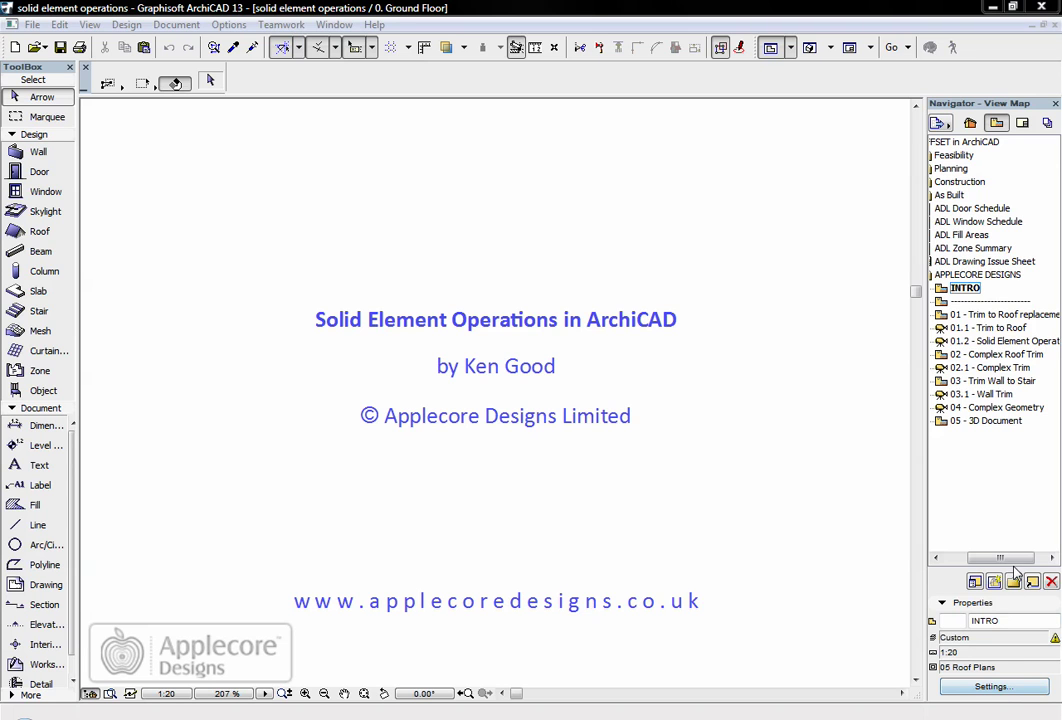
# - Open the '01 - Trim to Roof replacement' floor plan from the View Map
pyautogui.doubleClick(978, 315)
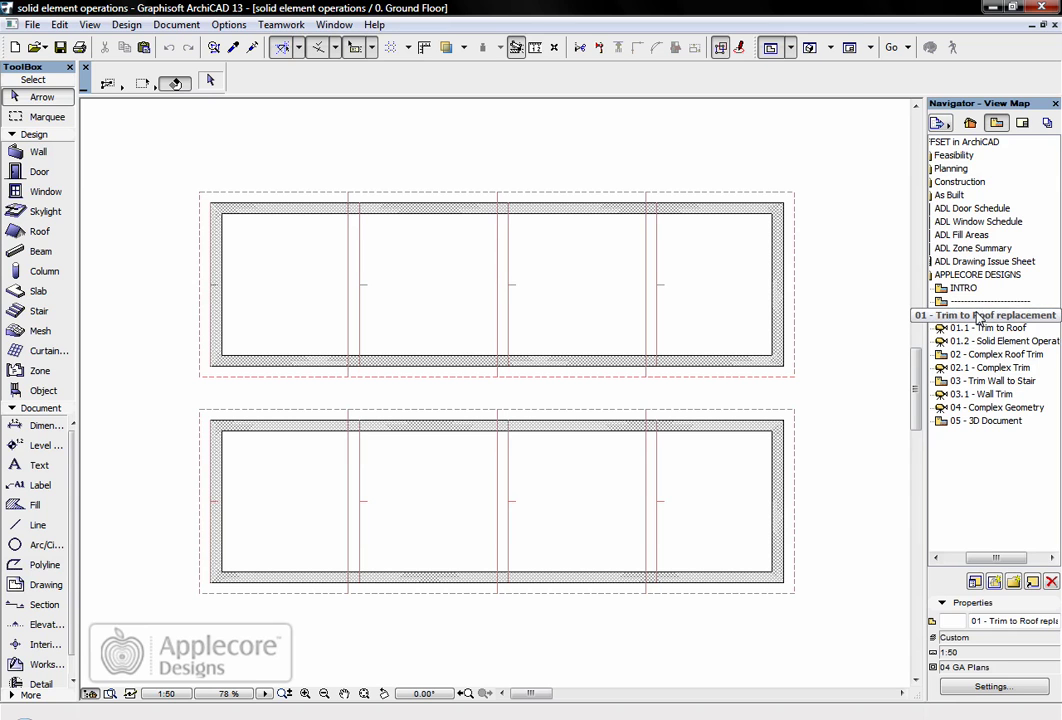
# - In the '01.1 - Trim to Roof' 3D view, trim all four walls to the roofs
pyautogui.doubleClick(976, 330)
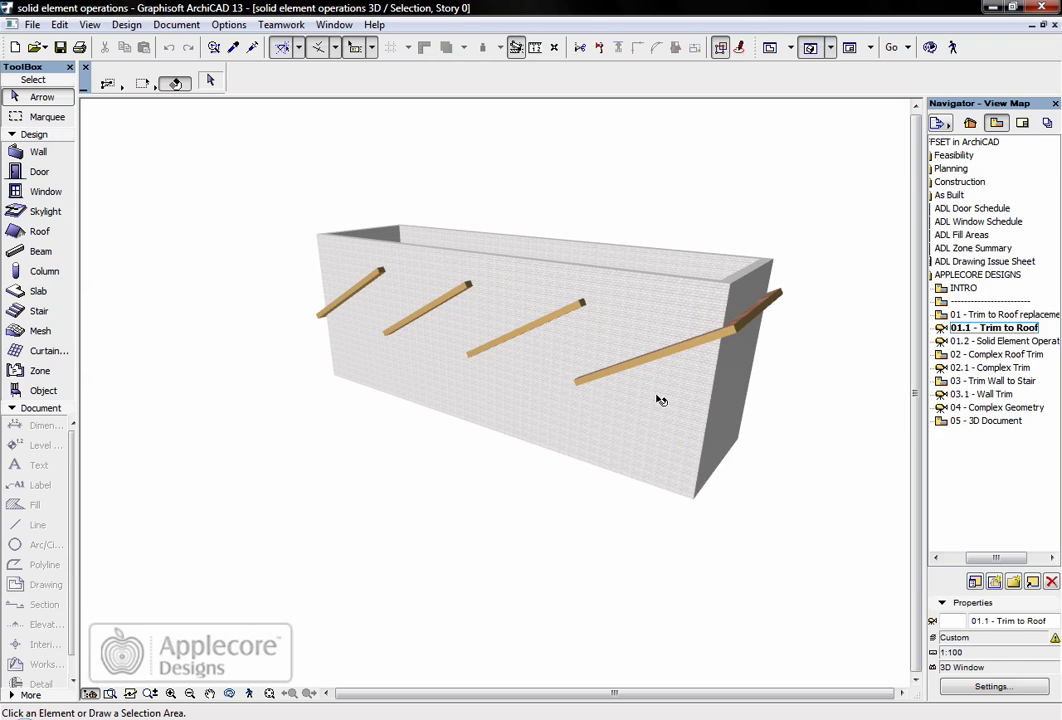
pyautogui.click(14, 155)
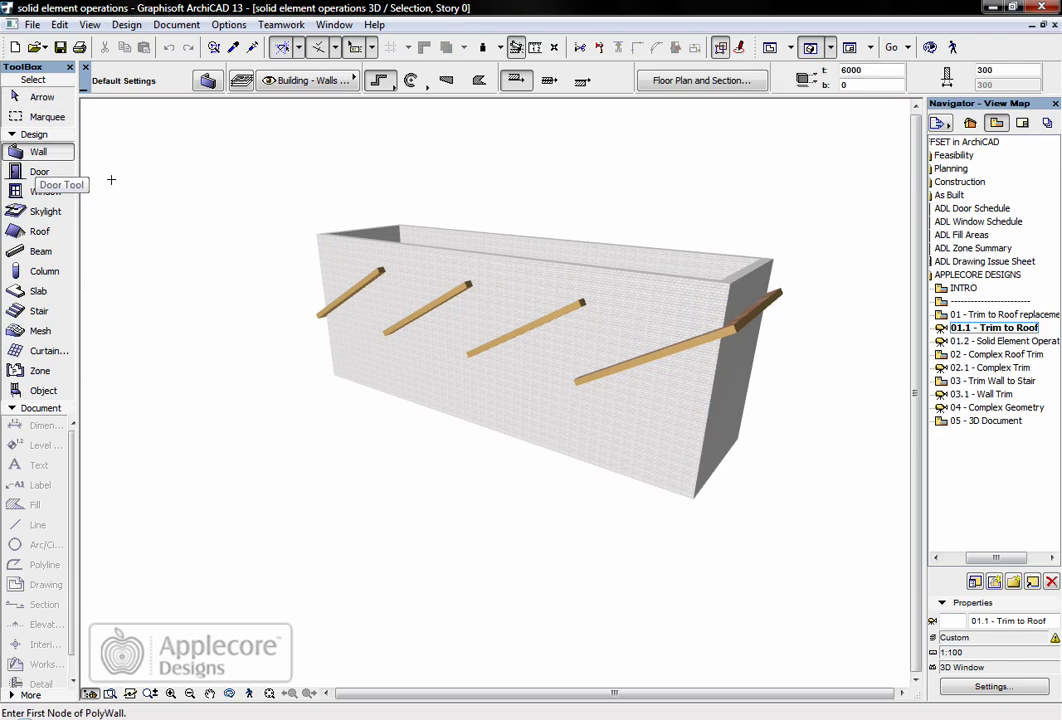
pyautogui.hotkey('ctrl', 'a')
pyautogui.rightClick(240, 216)
pyautogui.click(268, 372)
pyautogui.click(568, 404)
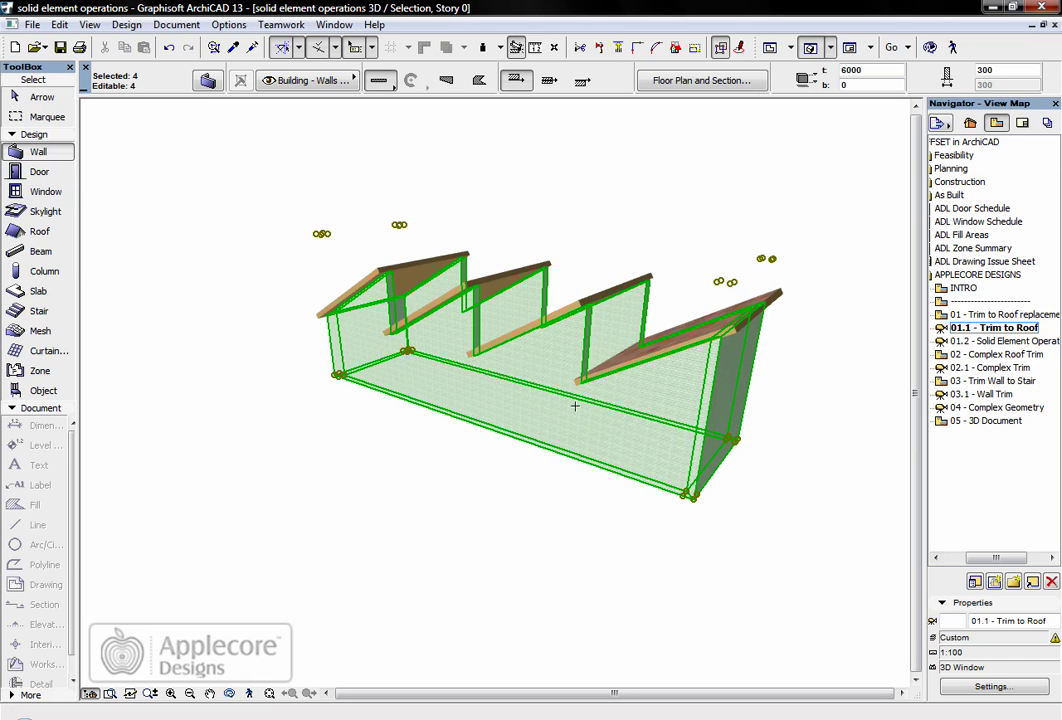
pyautogui.press('Escape')
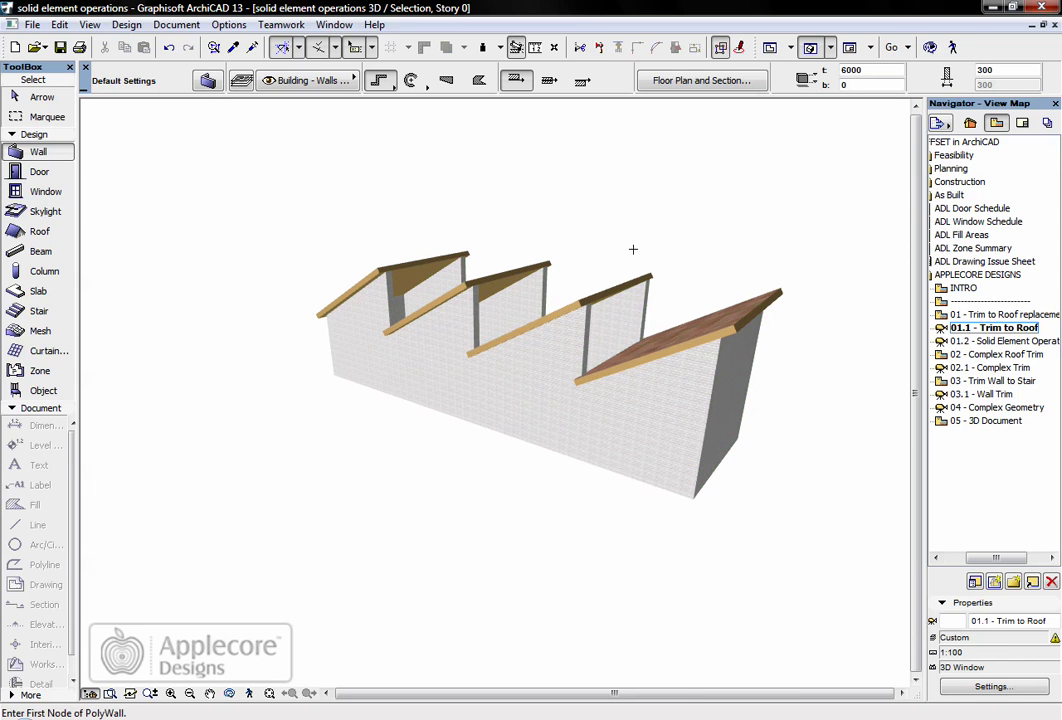
# - Lower the third roof's slant angle and re-slope the second roof to 41.32°
pyautogui.keyDown('shift'); pyautogui.click(578, 300); pyautogui.keyUp('shift')
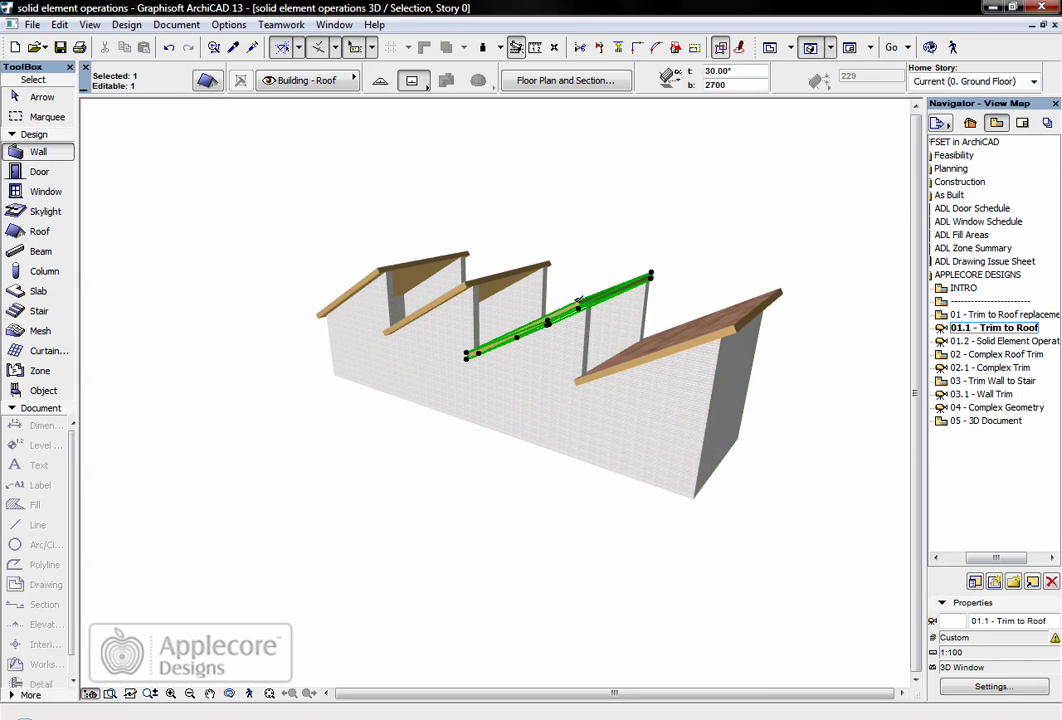
pyautogui.click(578, 300)
pyautogui.click(735, 381)
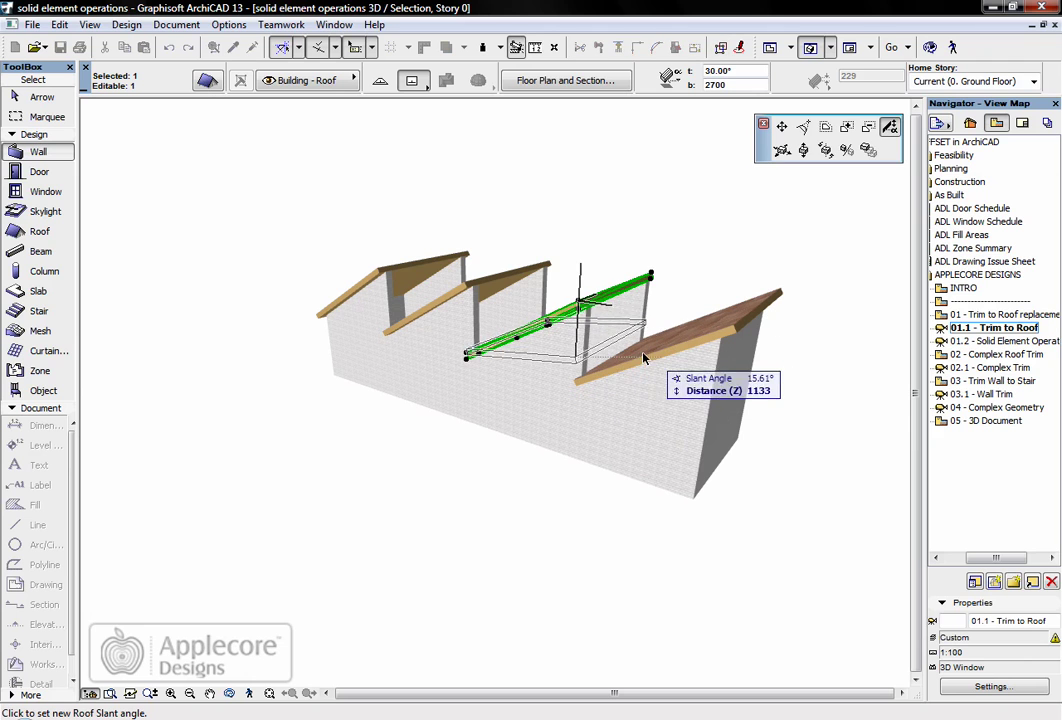
pyautogui.click(604, 281)
pyautogui.press('Escape')
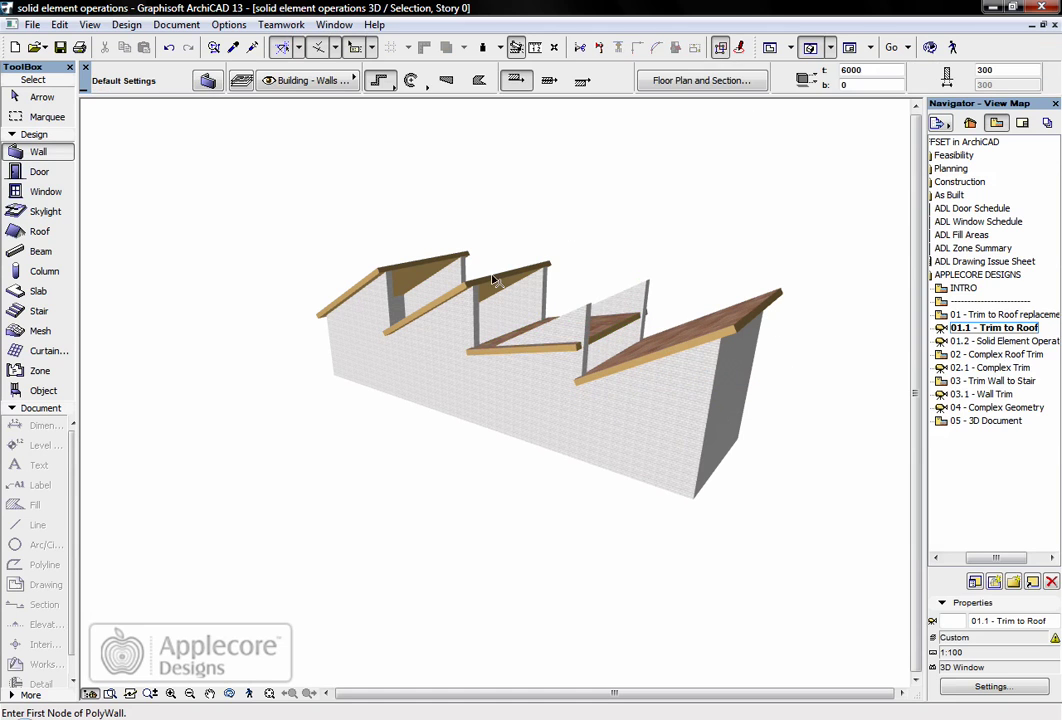
pyautogui.keyDown('shift'); pyautogui.click(463, 278); pyautogui.keyUp('shift')
pyautogui.click(464, 278)
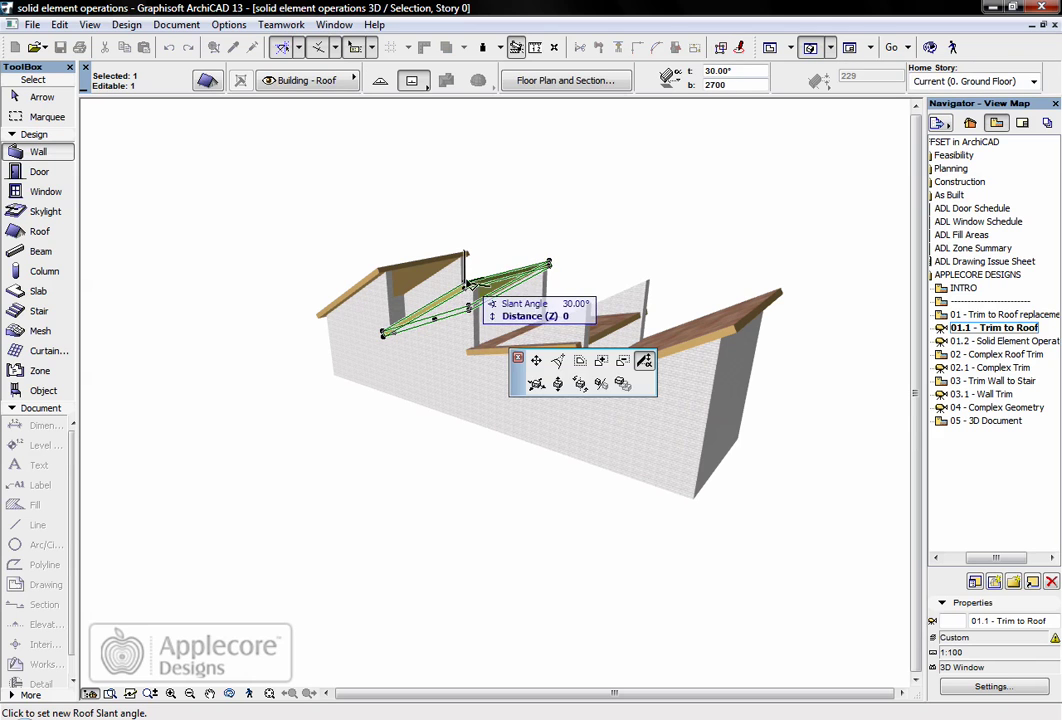
pyautogui.click(527, 228)
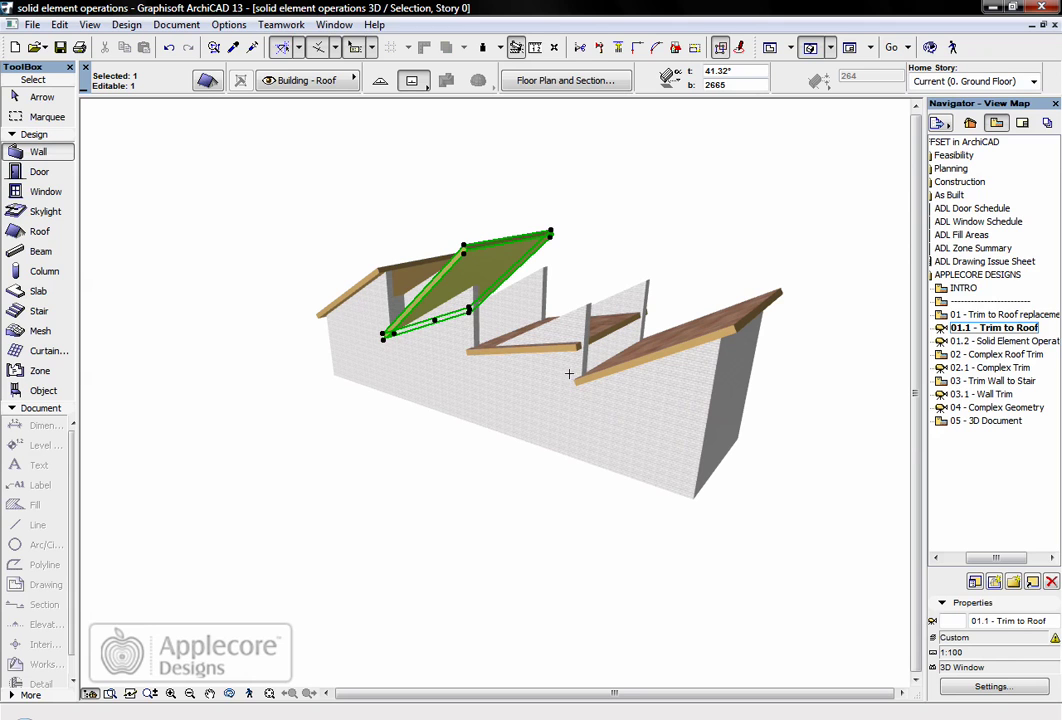
pyautogui.press('Escape')
# - In the '01.2 - Solid Element Operations' view, set the four walls as target elements
pyautogui.doubleClick(980, 341)
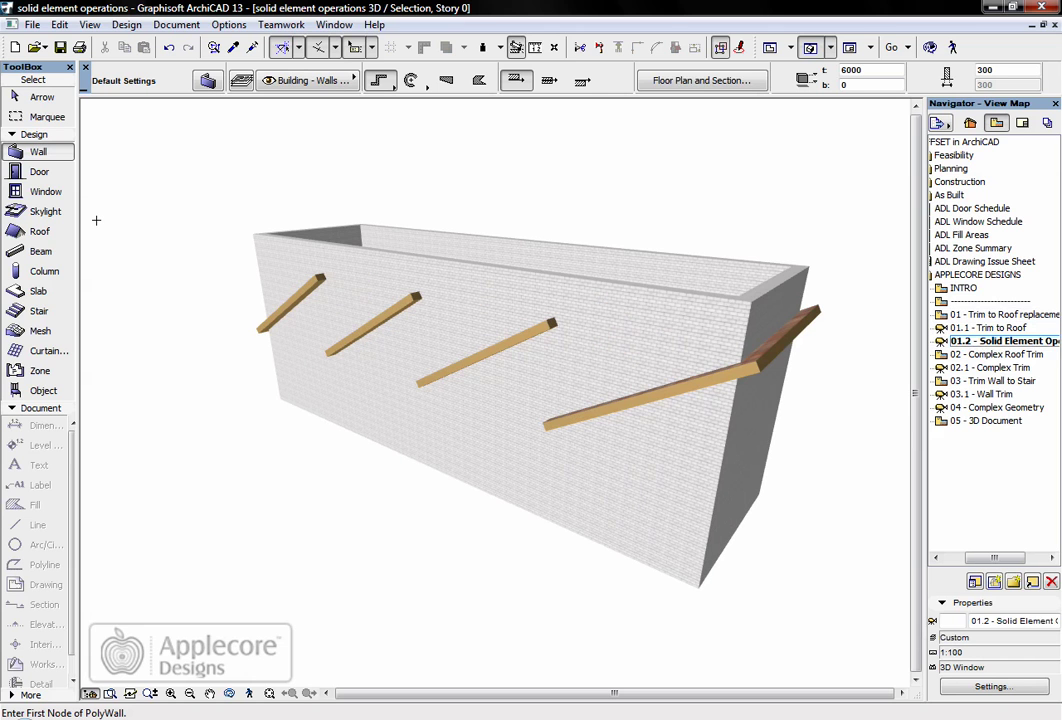
pyautogui.hotkey('ctrl', 'a')
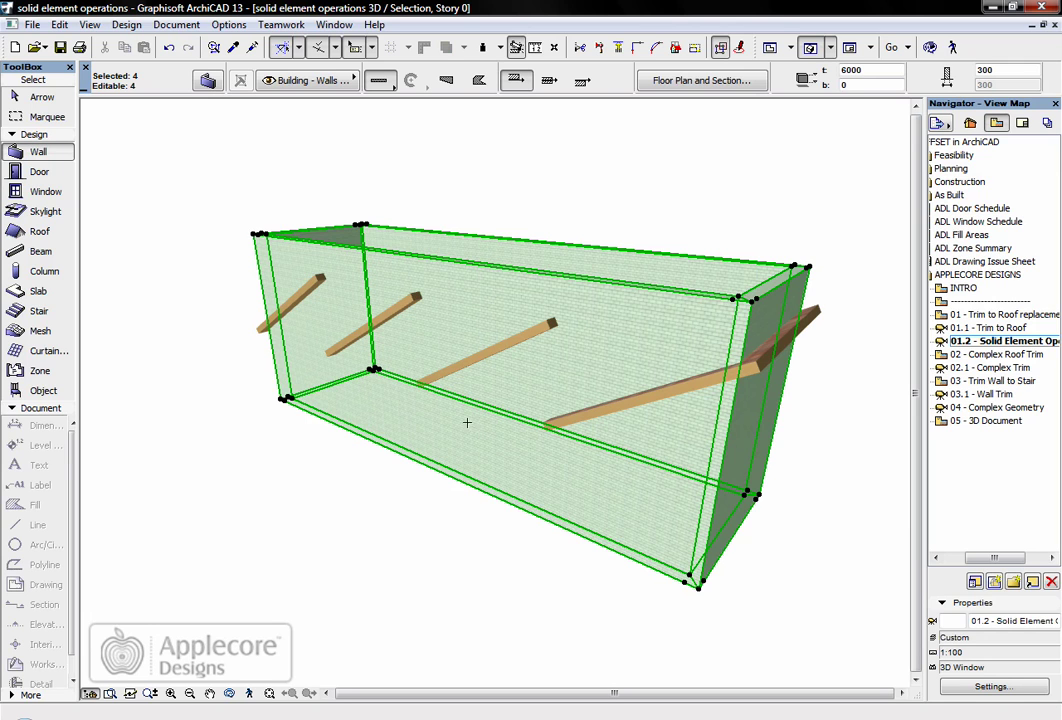
pyautogui.click(126, 24)
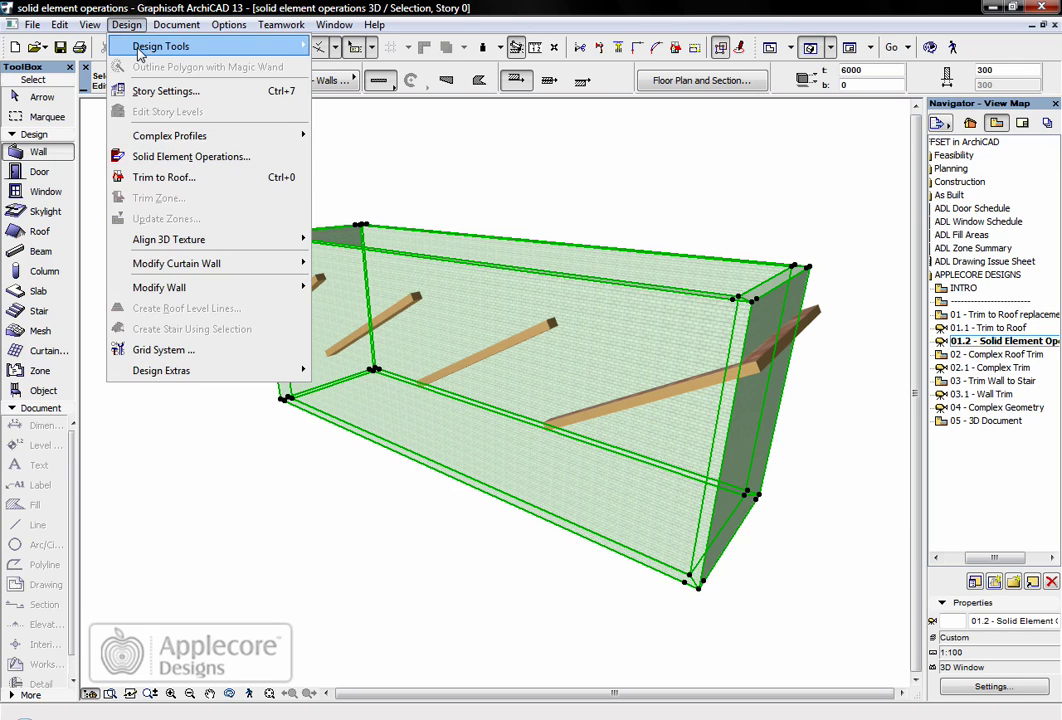
pyautogui.click(152, 159)
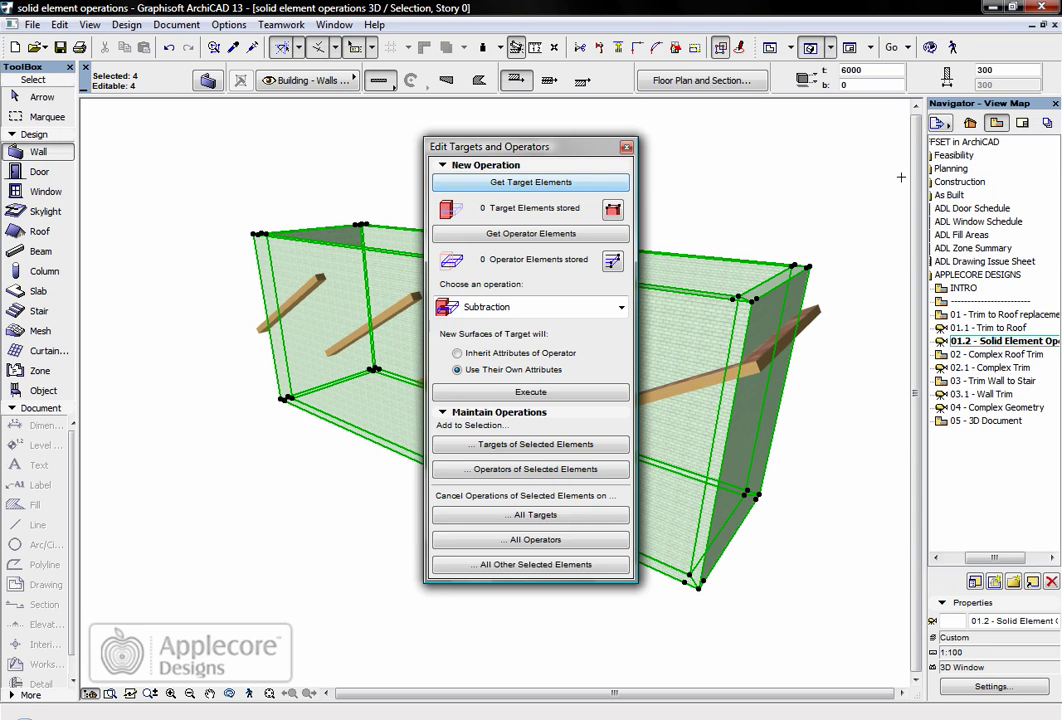
pyautogui.click(557, 182)
pyautogui.press('Escape')
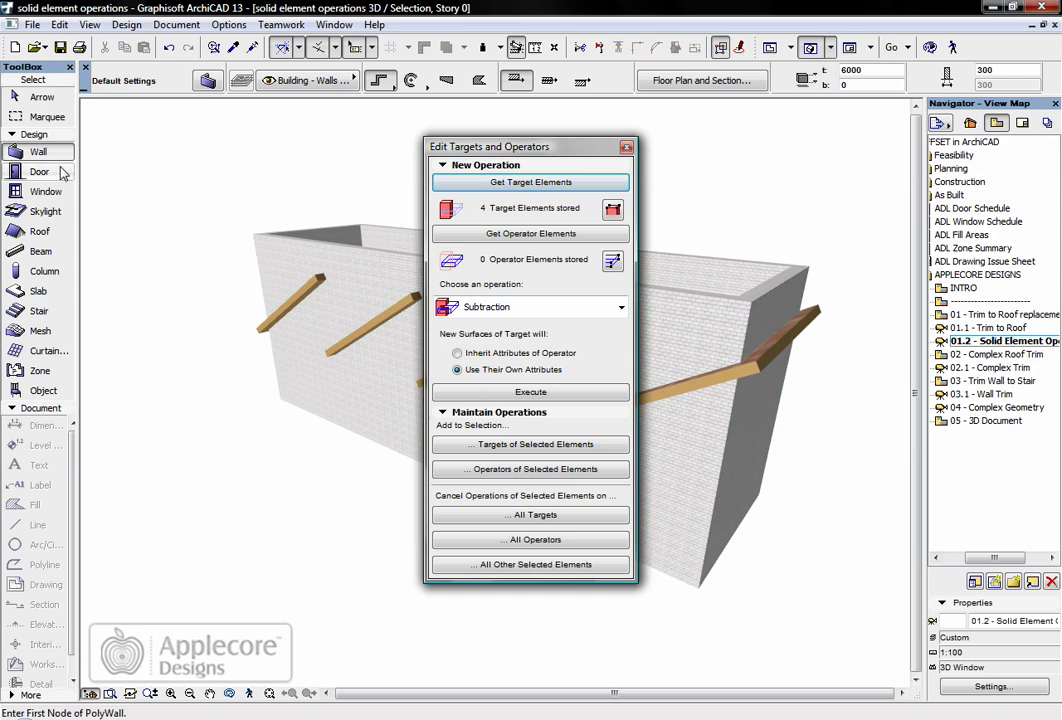
# - Set the four roofs as operators and execute Subtraction with upwards extrusion
pyautogui.click(30, 233)
pyautogui.hotkey('ctrl', 'a')
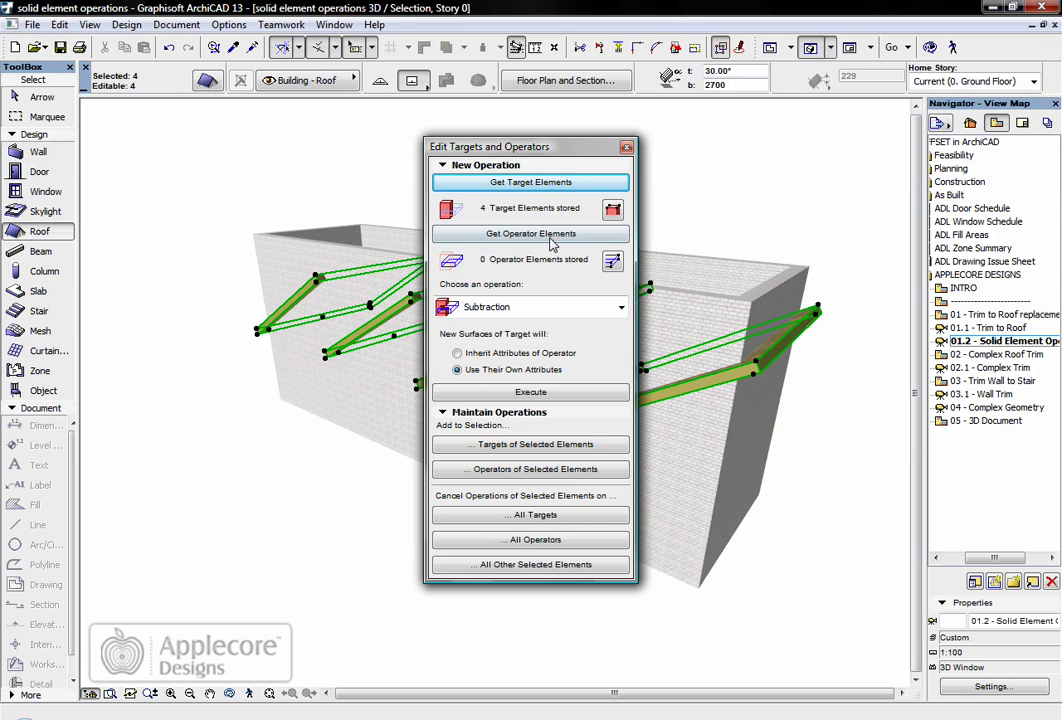
pyautogui.click(550, 235)
pyautogui.click(498, 307)
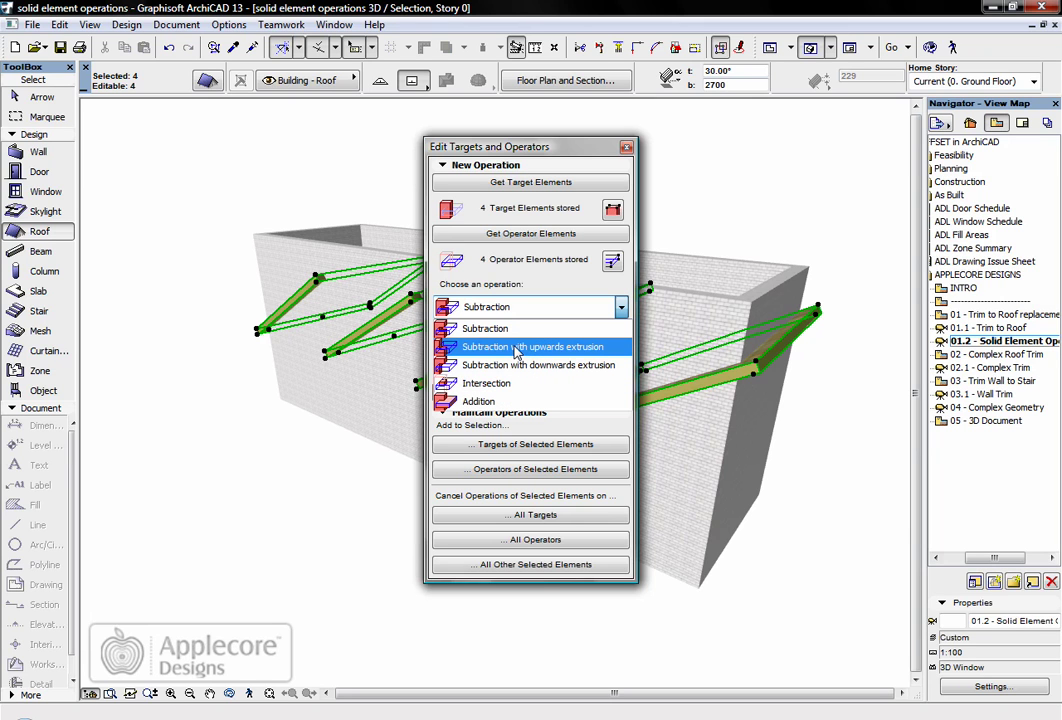
pyautogui.click(572, 347)
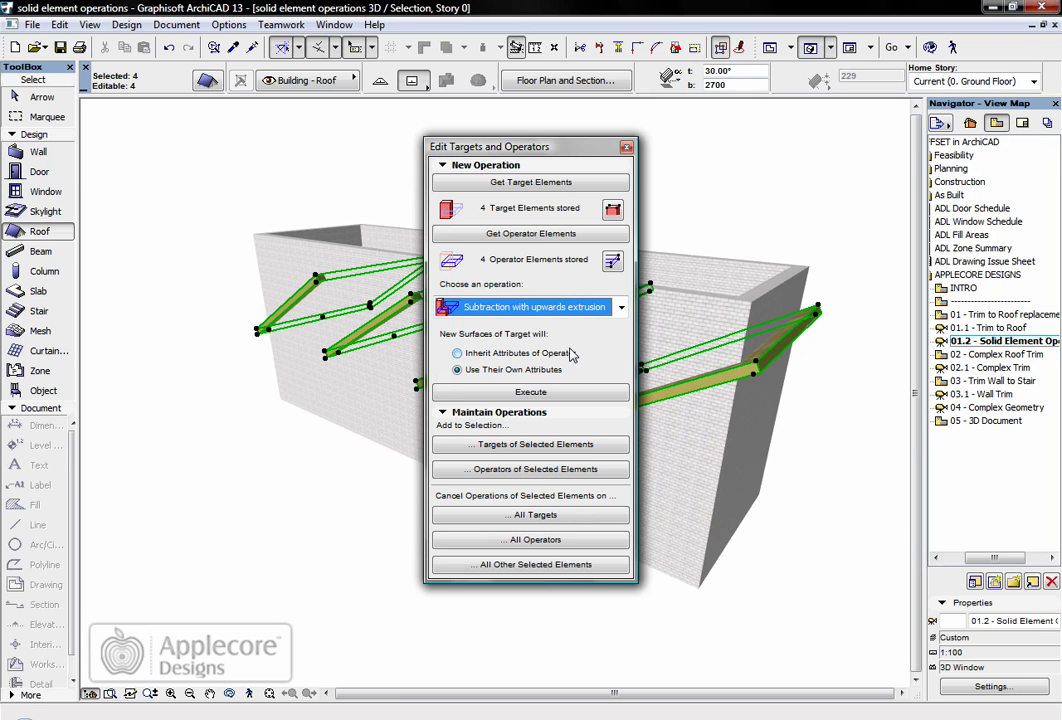
pyautogui.click(512, 394)
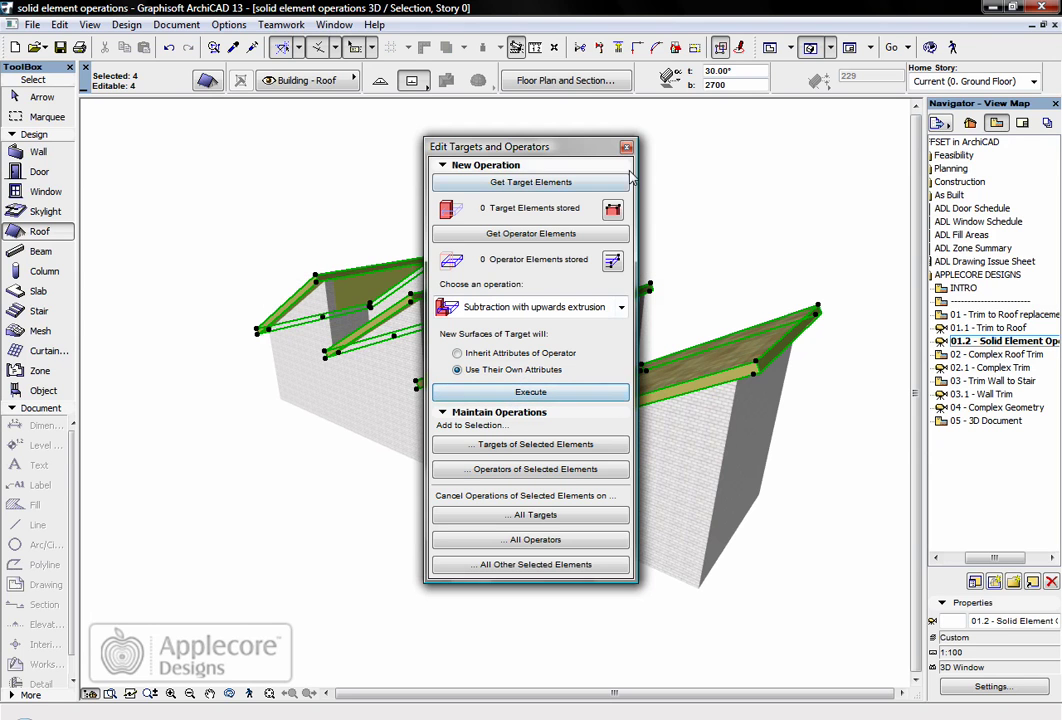
# - Lower the third roof's slope and flatten the right roof to 2.38°
pyautogui.press('Escape')
pyautogui.press('Escape')
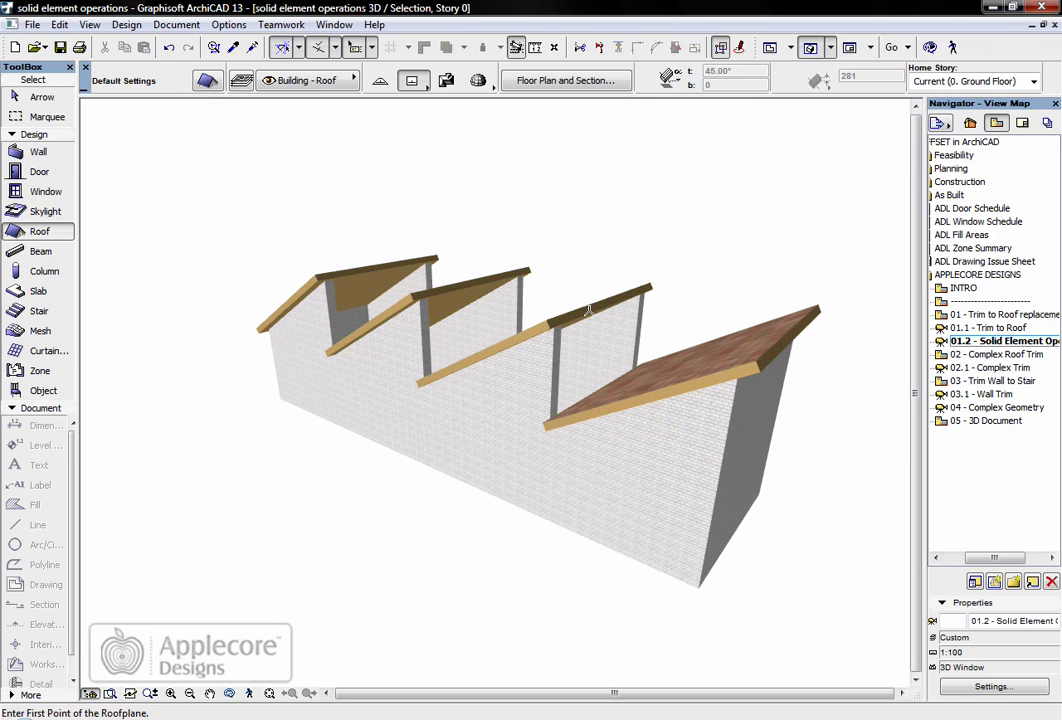
pyautogui.keyDown('shift'); pyautogui.click(553, 320); pyautogui.keyUp('shift')
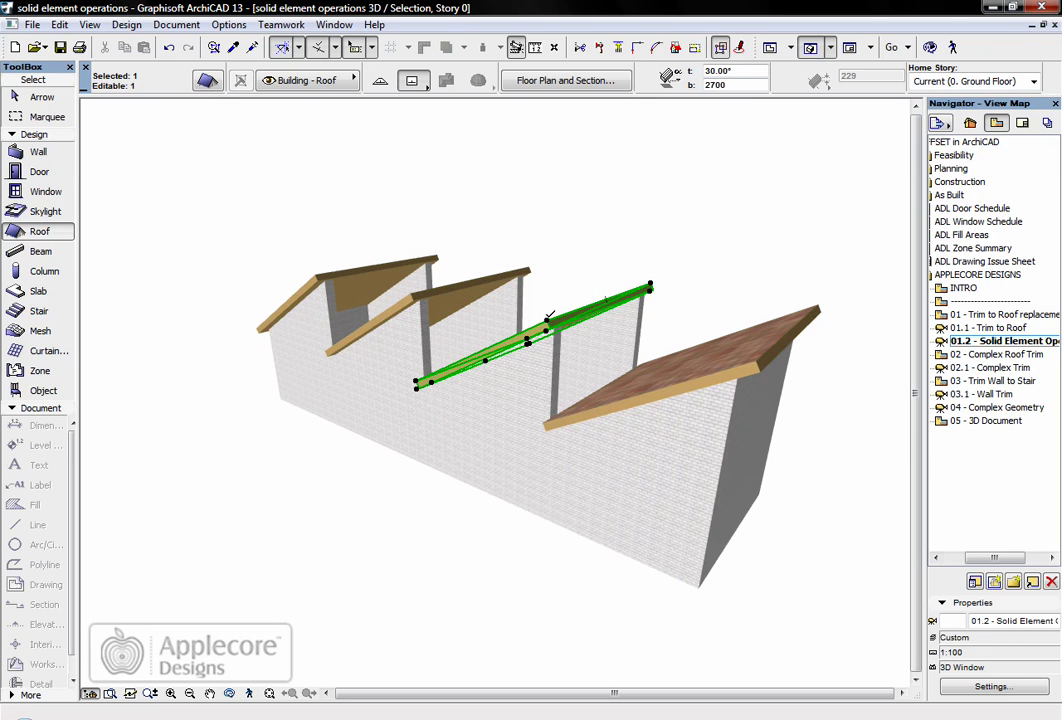
pyautogui.click(548, 316)
pyautogui.click(524, 301)
pyautogui.press('Escape')
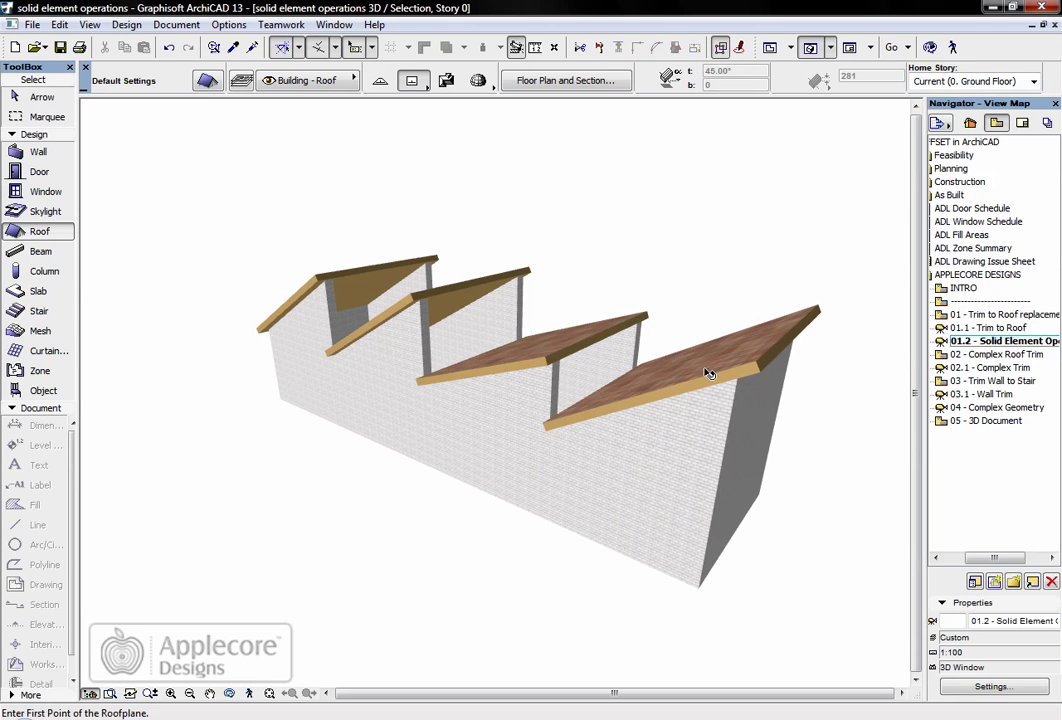
pyautogui.keyDown('shift'); pyautogui.click(706, 372); pyautogui.keyUp('shift')
pyautogui.click(708, 378)
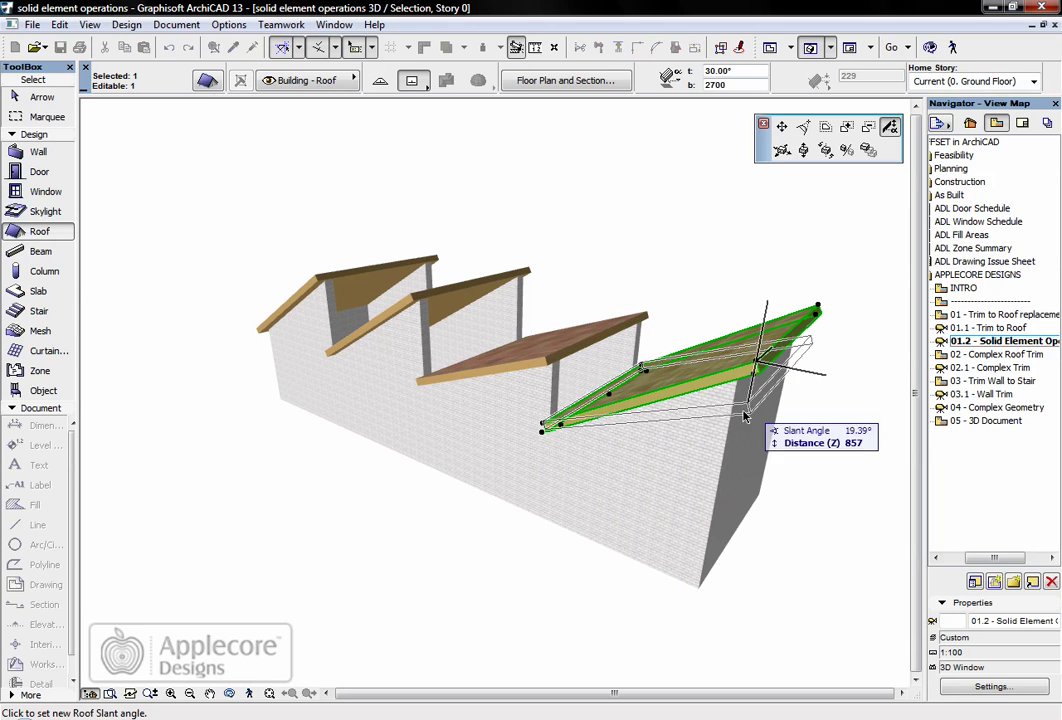
pyautogui.click(726, 468)
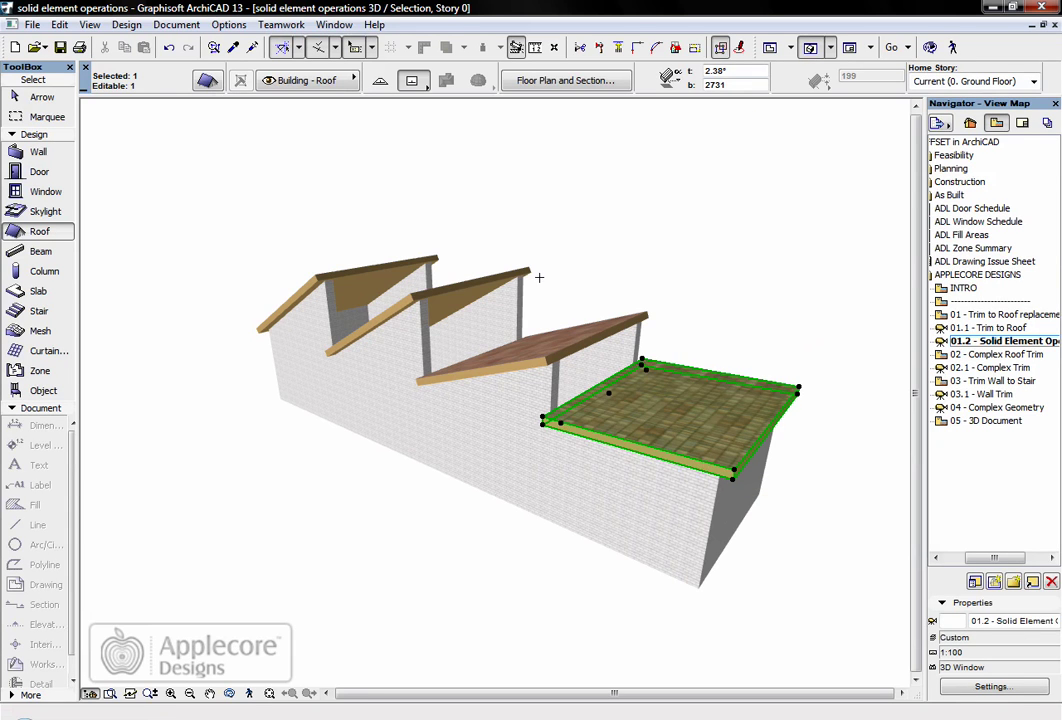
# - Steepen the second roof and raise the left roof to 47.32°
pyautogui.keyDown('shift'); pyautogui.click(530, 273); pyautogui.keyUp('shift')
pyautogui.click(529, 270)
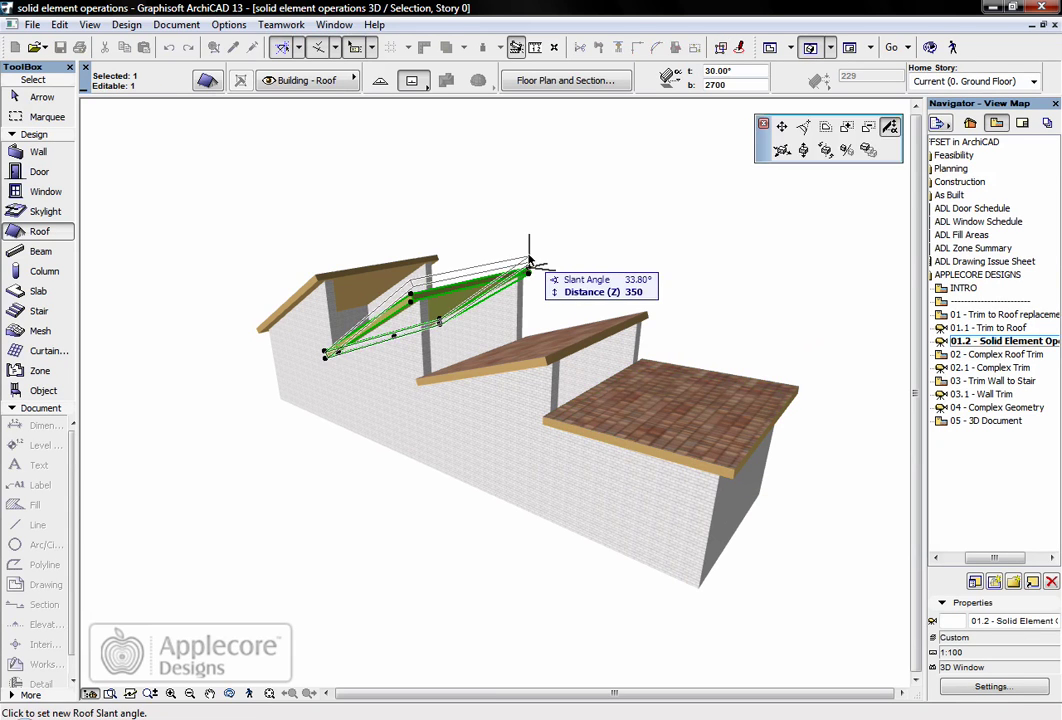
pyautogui.click(526, 244)
pyautogui.press('Escape')
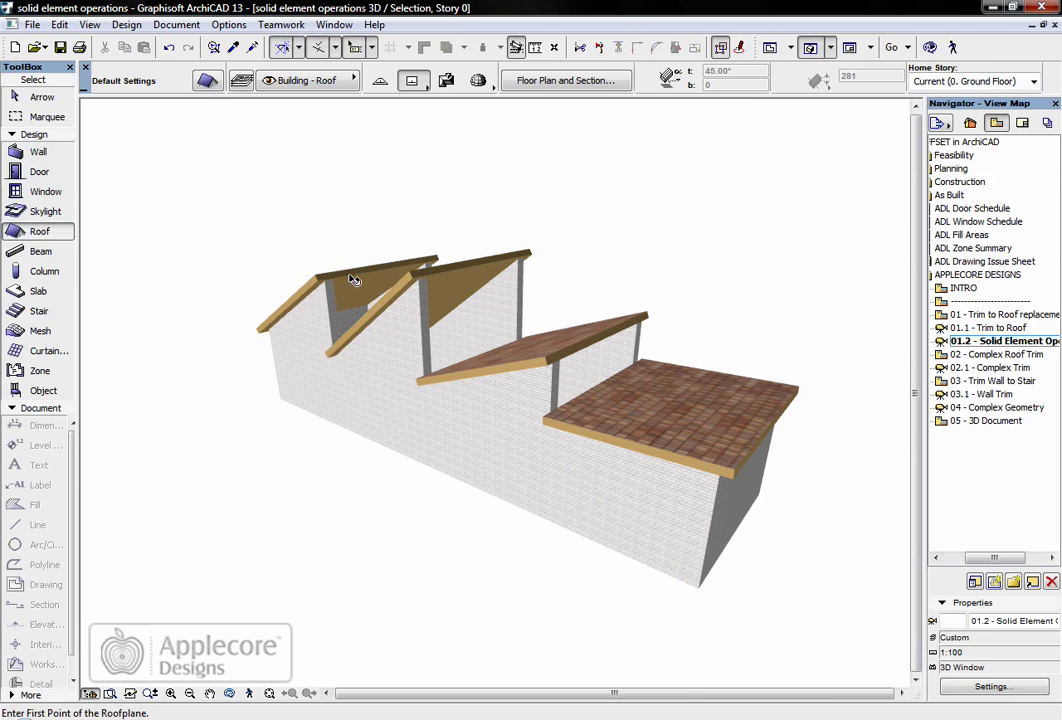
pyautogui.keyDown('shift'); pyautogui.click(360, 270); pyautogui.keyUp('shift')
pyautogui.click(362, 268)
pyautogui.click(413, 290)
pyautogui.click(333, 210)
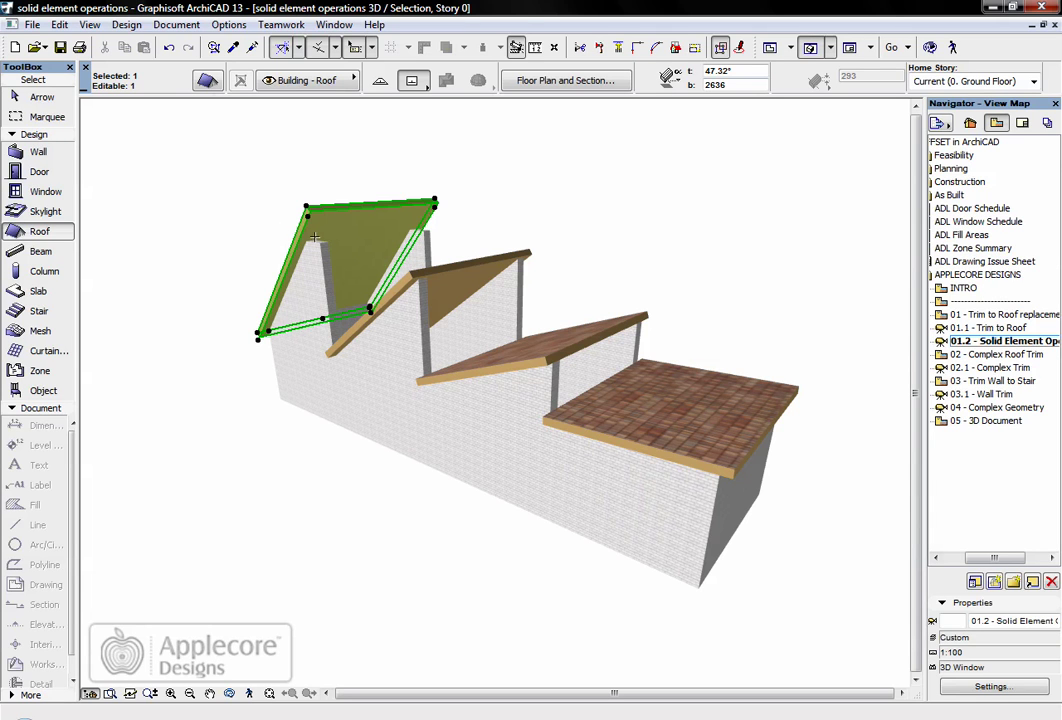
# - Open the '02.1 - Complex Trim' 3D view and store the three walls as targets
pyautogui.press('Escape')
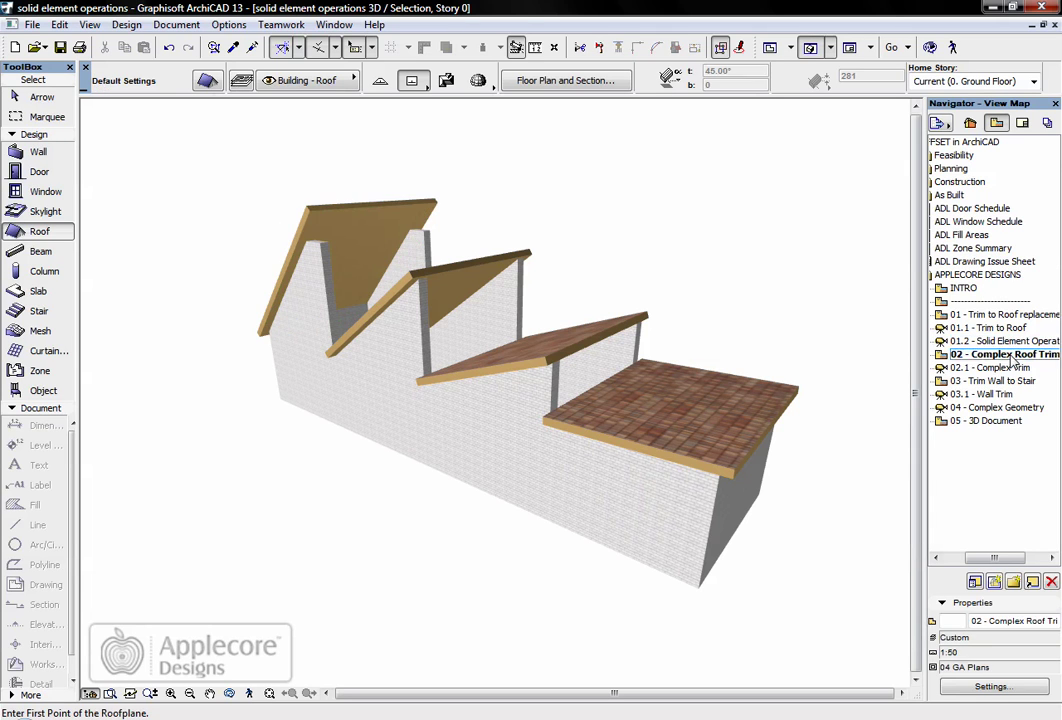
pyautogui.doubleClick(1000, 355)
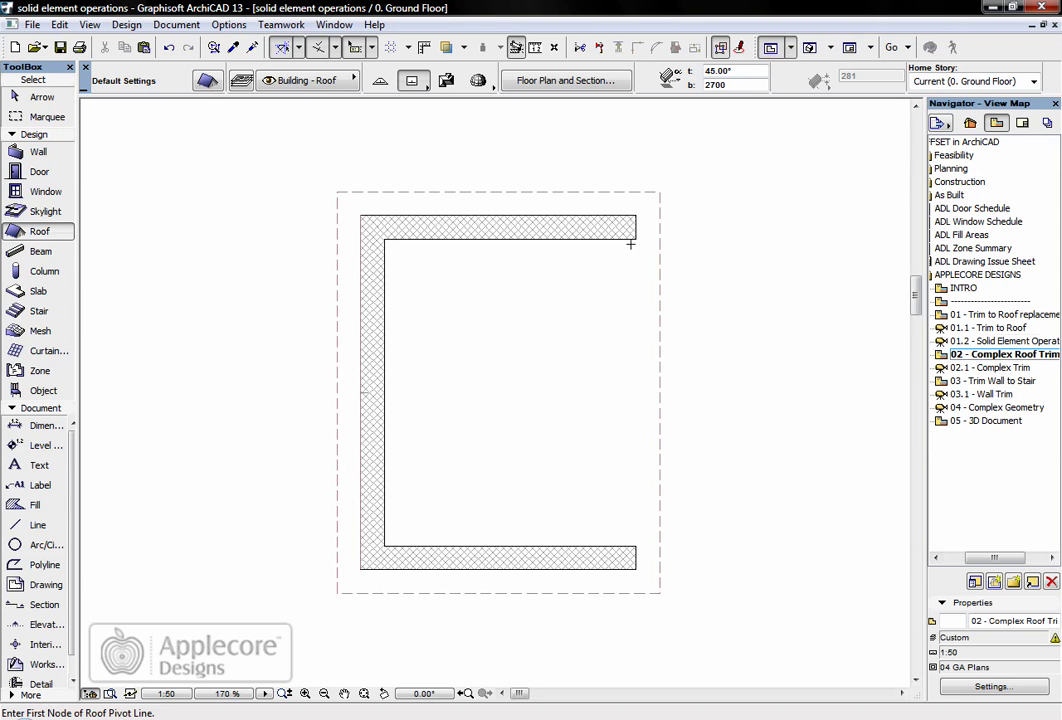
pyautogui.doubleClick(997, 367)
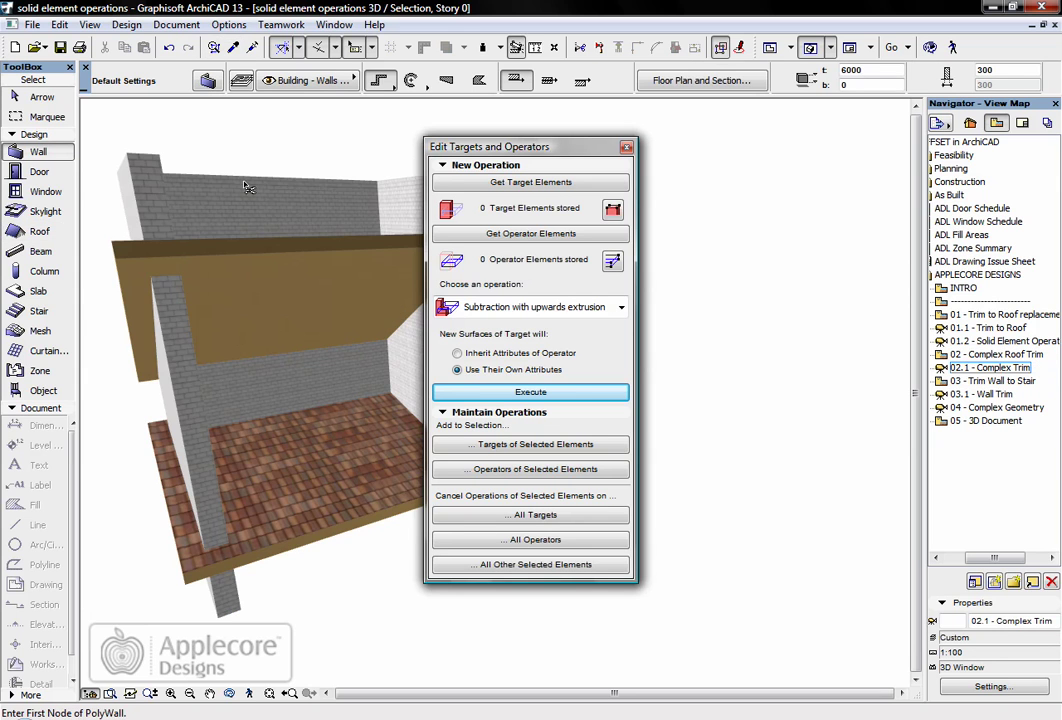
pyautogui.hotkey('ctrl', 'a')
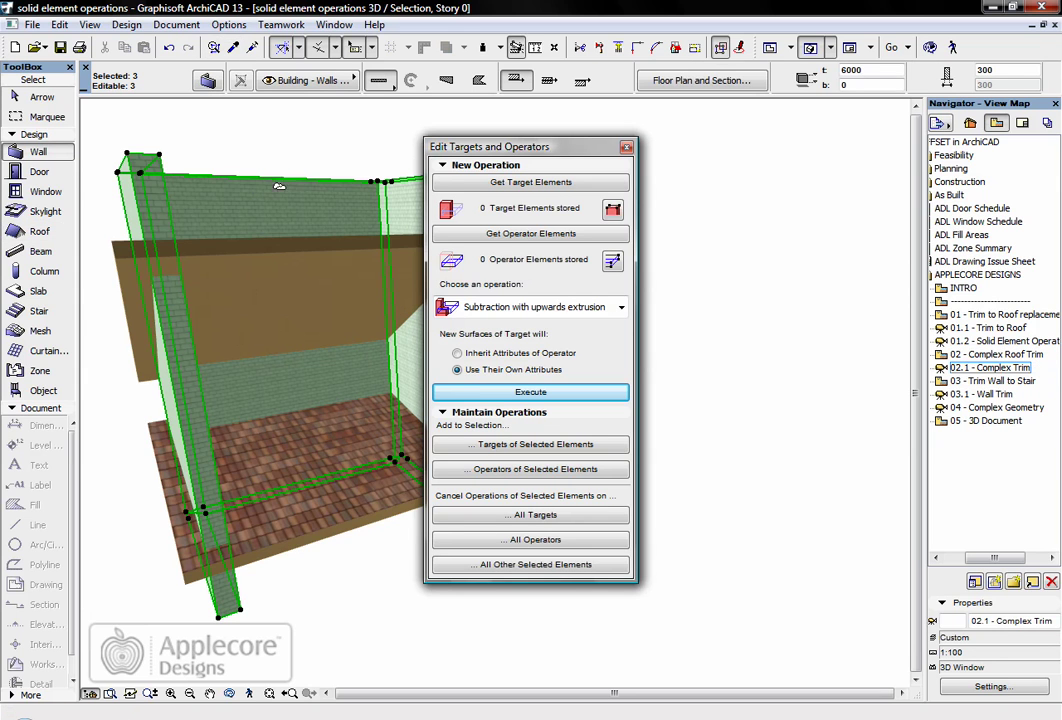
pyautogui.click(518, 182)
pyautogui.press('Escape')
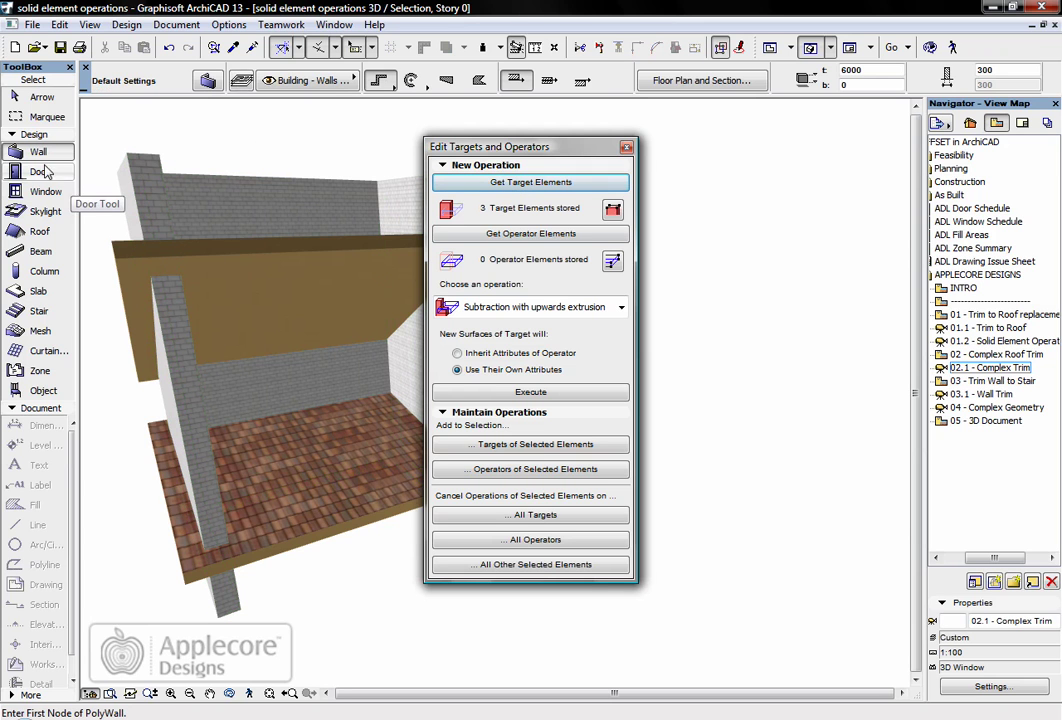
# - Trim the walls with the sloped upper roof as the operator
pyautogui.click(40, 97)
pyautogui.click(257, 273)
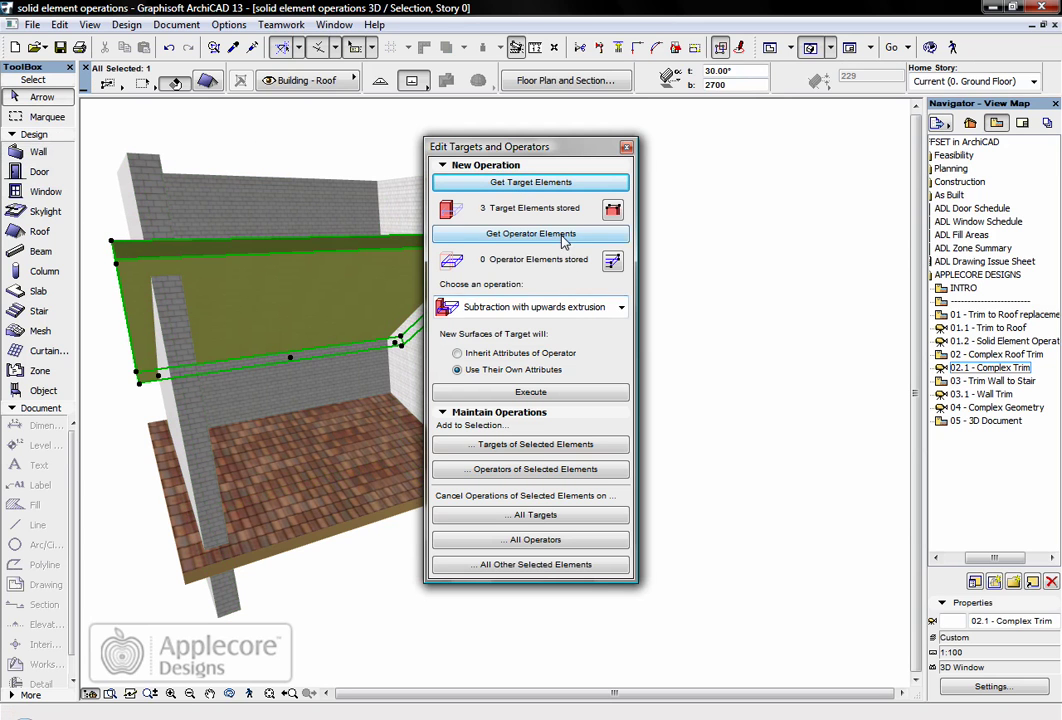
pyautogui.click(531, 233)
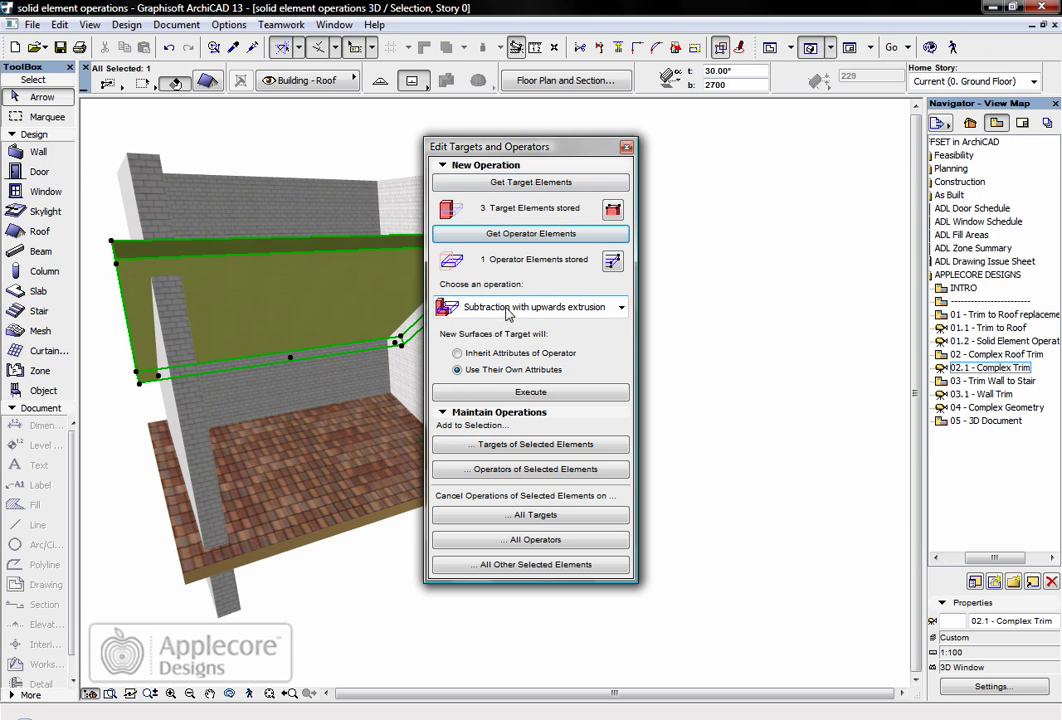
pyautogui.click(530, 392)
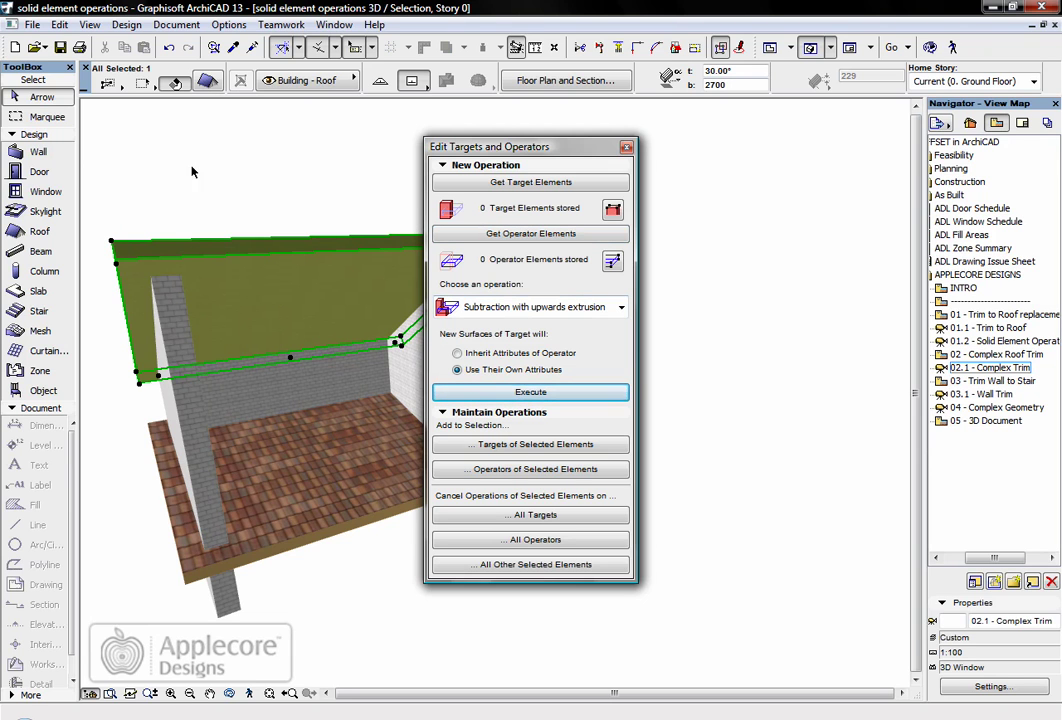
pyautogui.click(199, 186)
# - Set the three walls as targets again and the lower roof as the operator
pyautogui.click(38, 152)
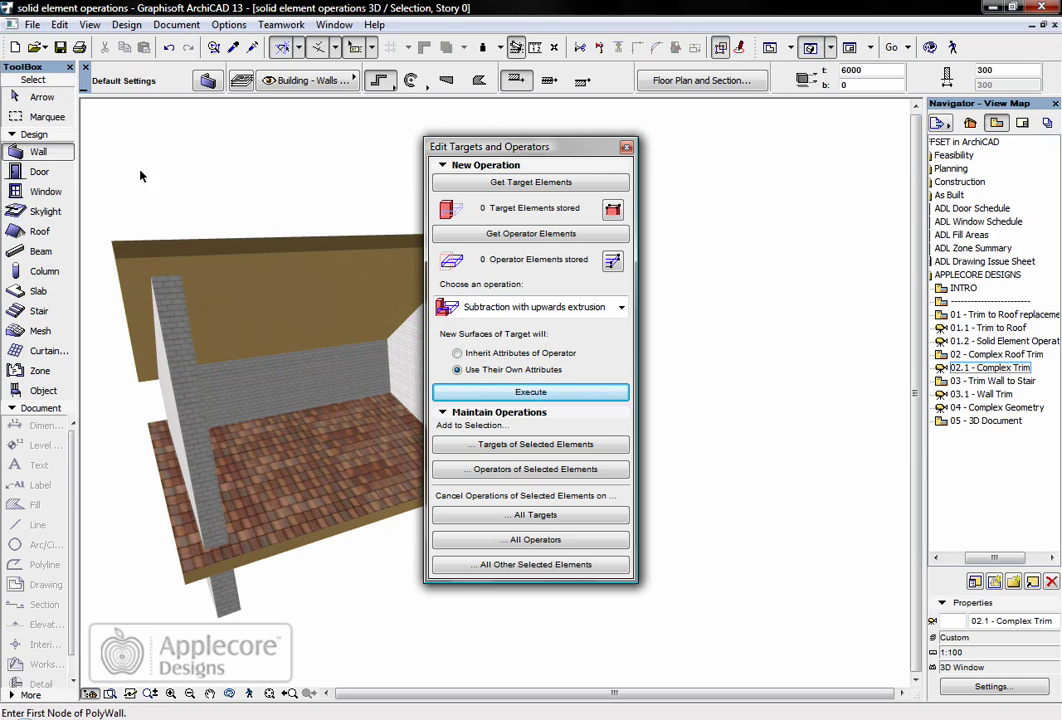
pyautogui.hotkey('ctrl', 'a')
pyautogui.click(482, 185)
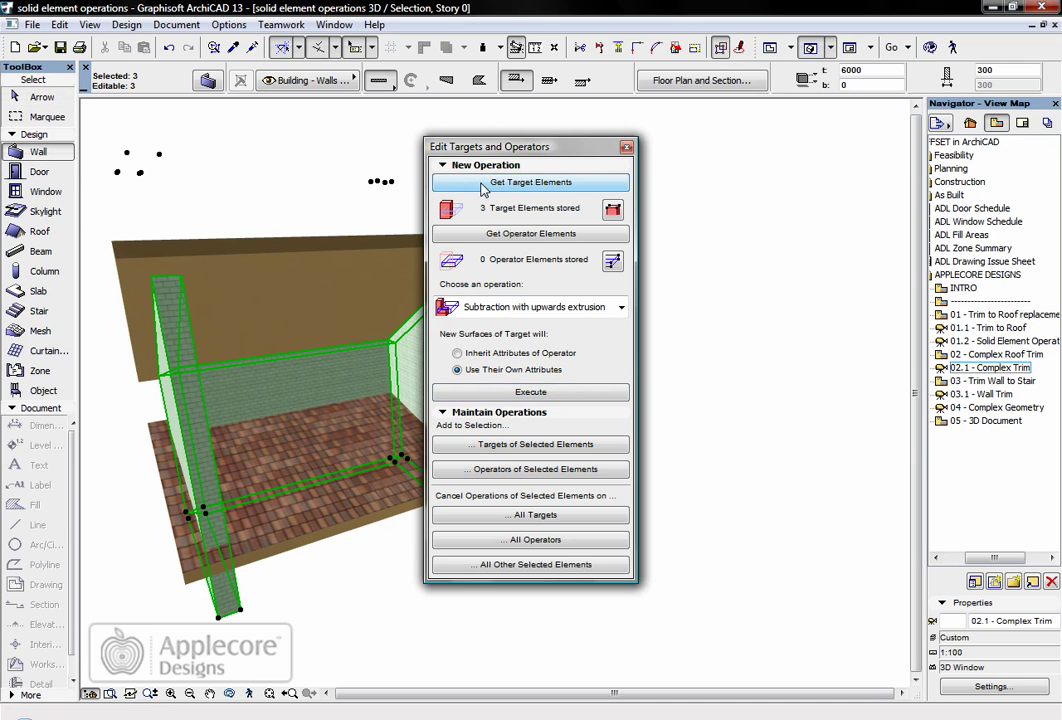
pyautogui.press('Escape')
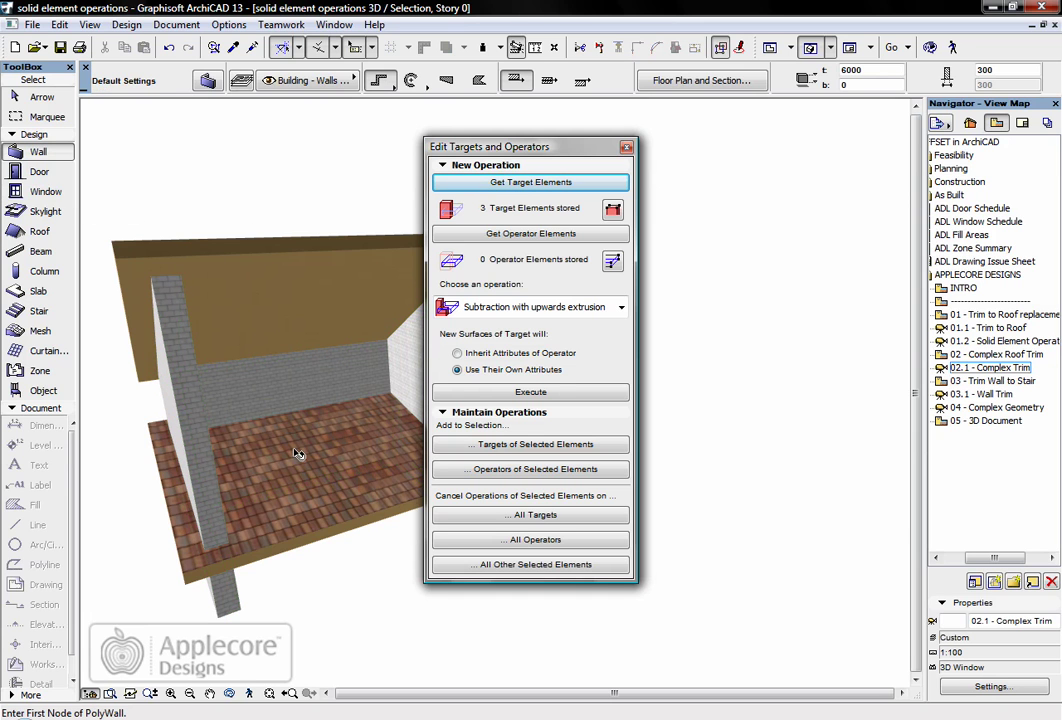
pyautogui.click(295, 452)
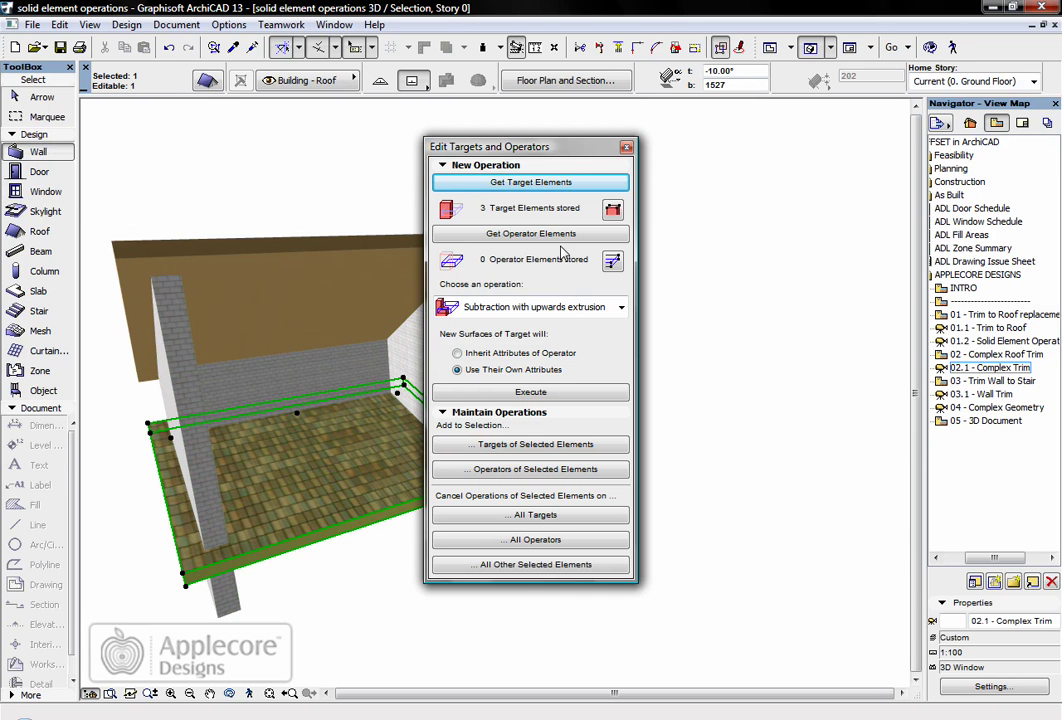
pyautogui.click(500, 234)
# - Cut the walls to the lower roof using Subtraction with downwards extrusion
pyautogui.click(527, 309)
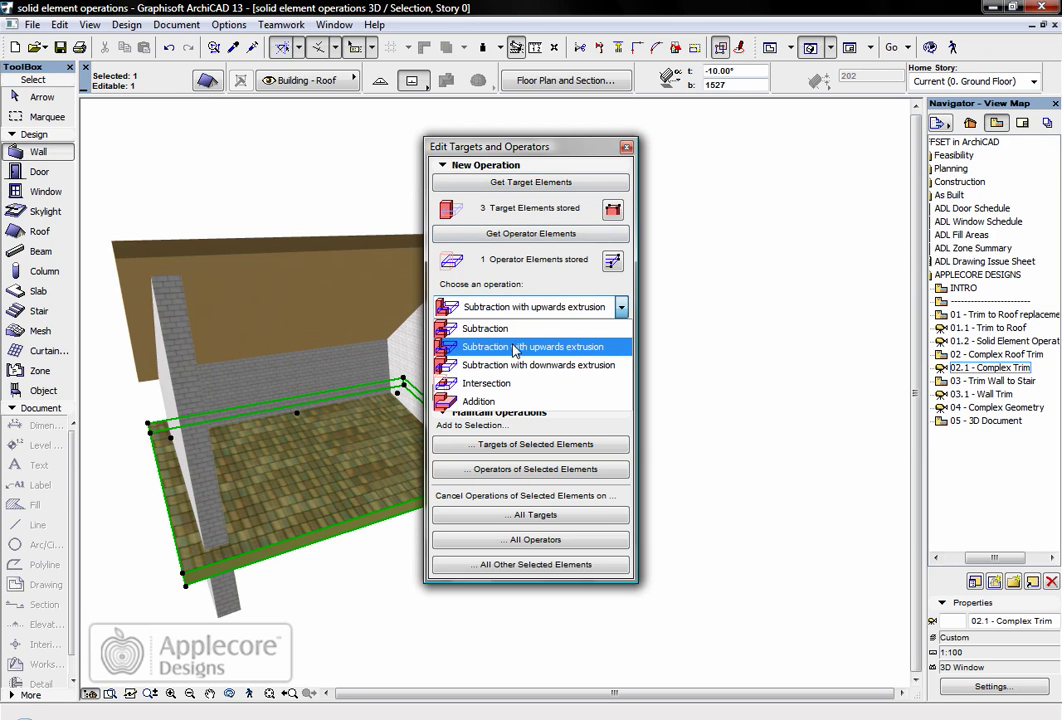
pyautogui.click(510, 366)
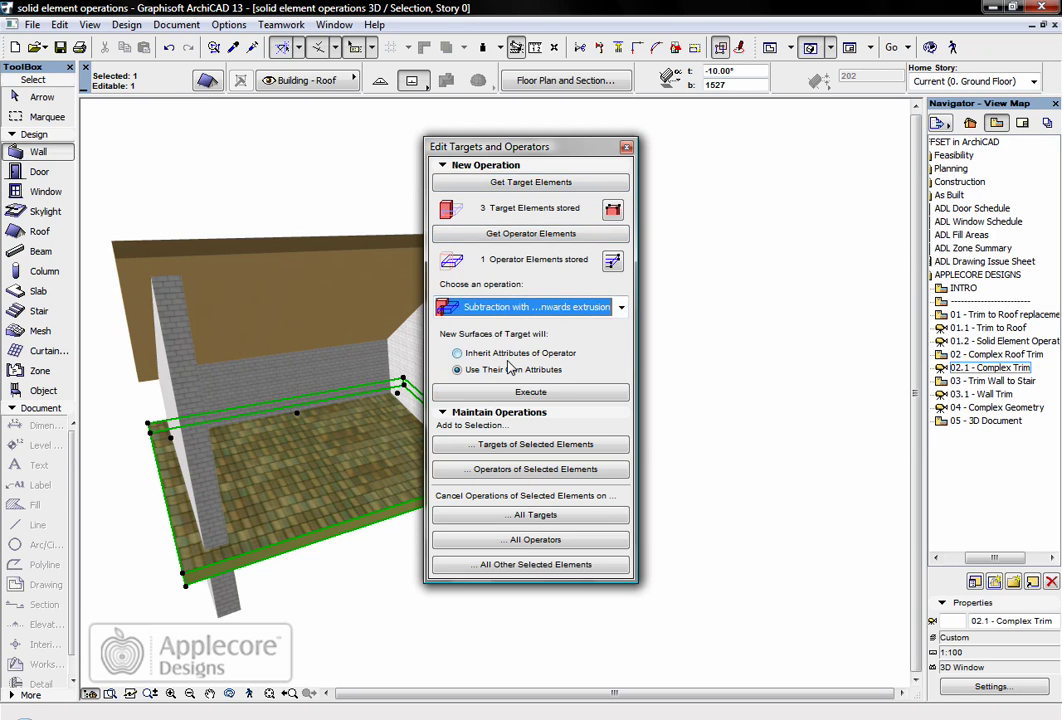
pyautogui.click(530, 392)
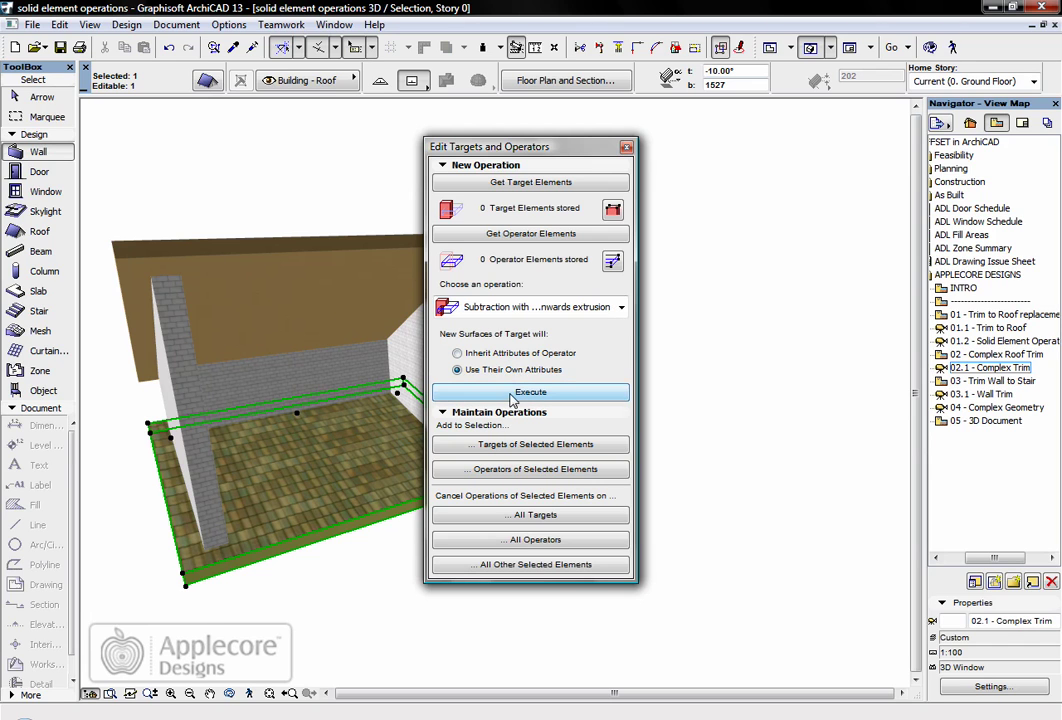
pyautogui.press('Escape')
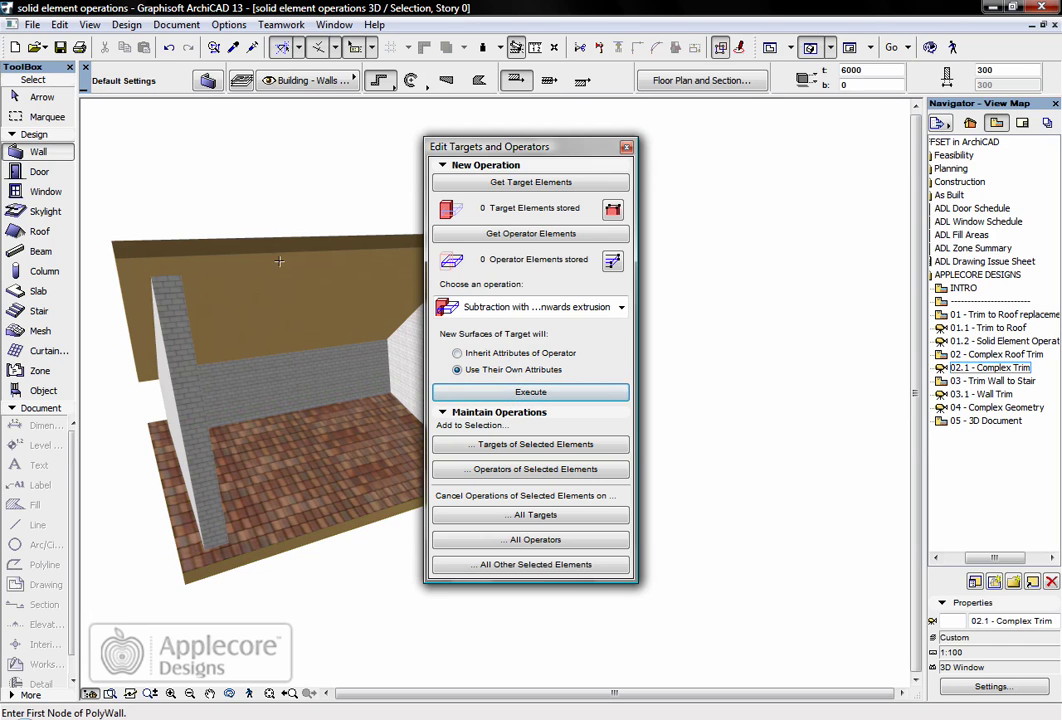
pyautogui.click(627, 148)
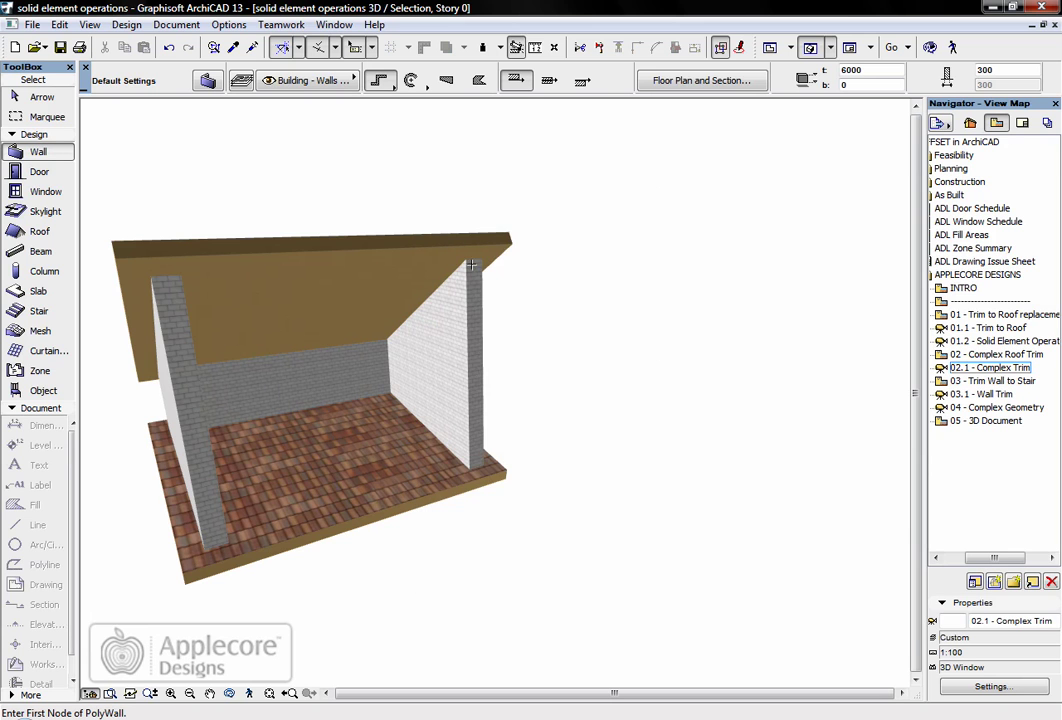
pyautogui.moveTo(387, 312); pyautogui.dragTo(543, 275)
pyautogui.moveTo(429, 287); pyautogui.dragTo(557, 277)
# - Hide the sloped roof's layer to inspect the wedge-shaped walls
pyautogui.click(556, 278)
pyautogui.rightClick(556, 278)
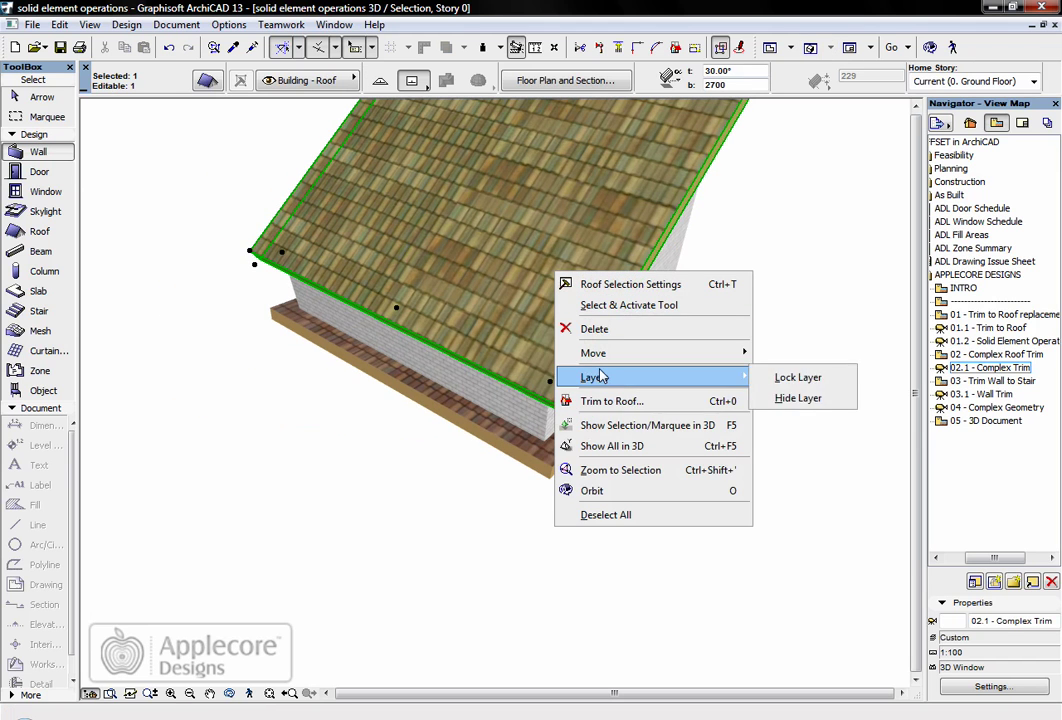
pyautogui.moveTo(728, 377)
pyautogui.click(797, 397)
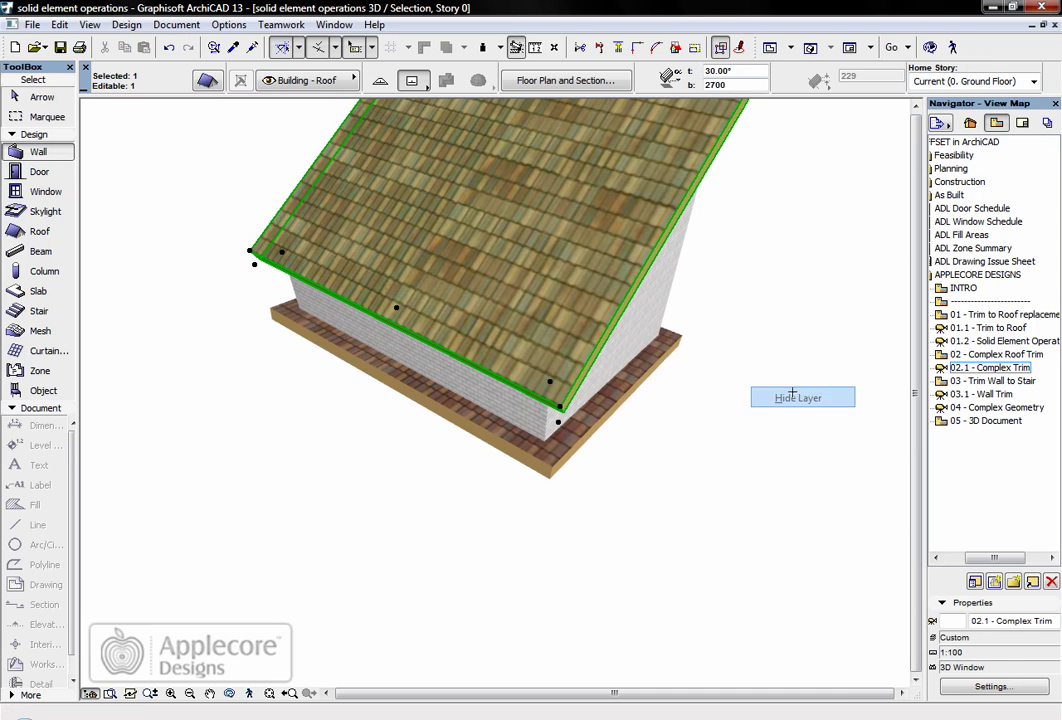
pyautogui.keyDown('shift'); pyautogui.moveTo(624, 375); pyautogui.dragTo(526, 321, button='middle'); pyautogui.keyUp('shift')
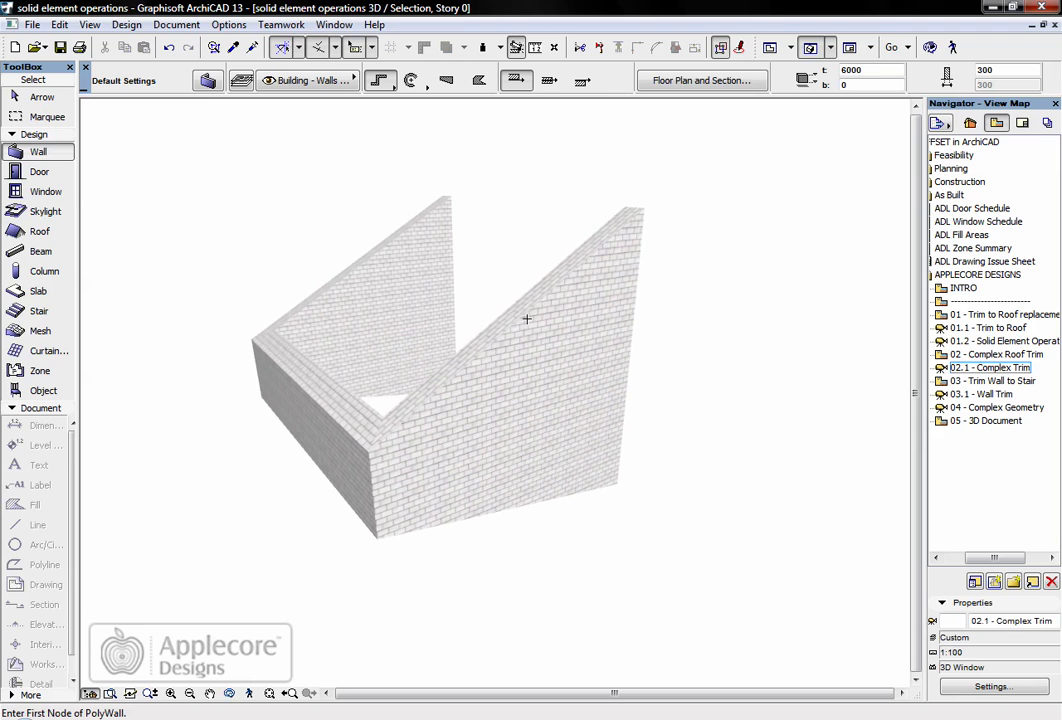
# - Show the Building - Roof layer again in Layer Settings, then delete the selected roof
pyautogui.hotkey('ctrl', 'l')
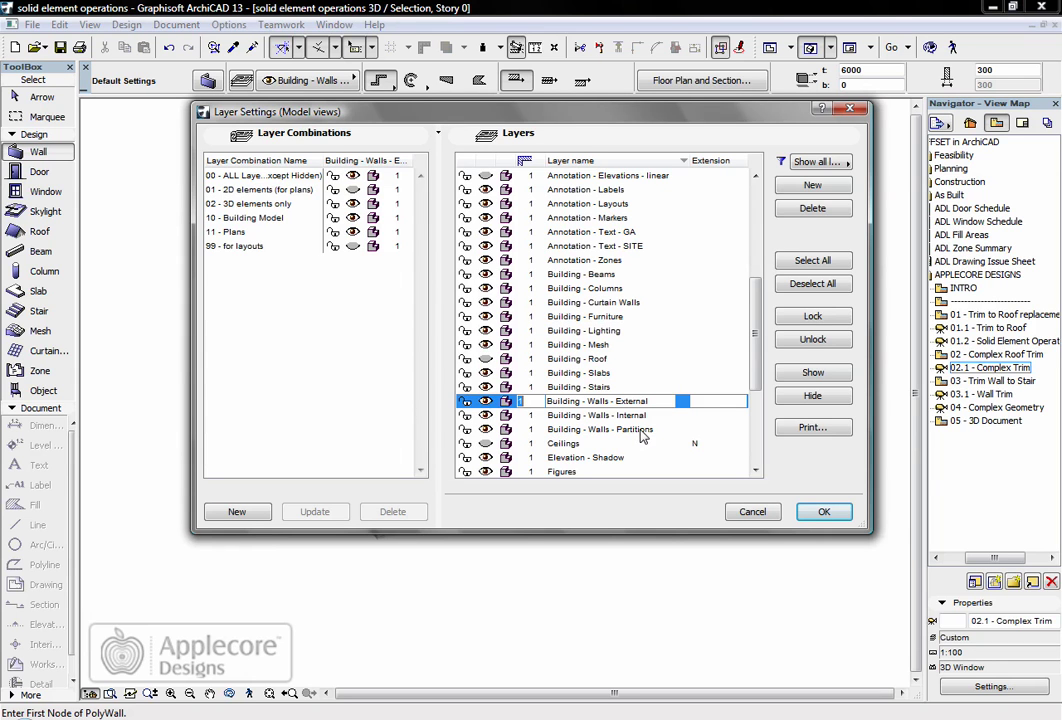
pyautogui.click(610, 358)
pyautogui.click(823, 512)
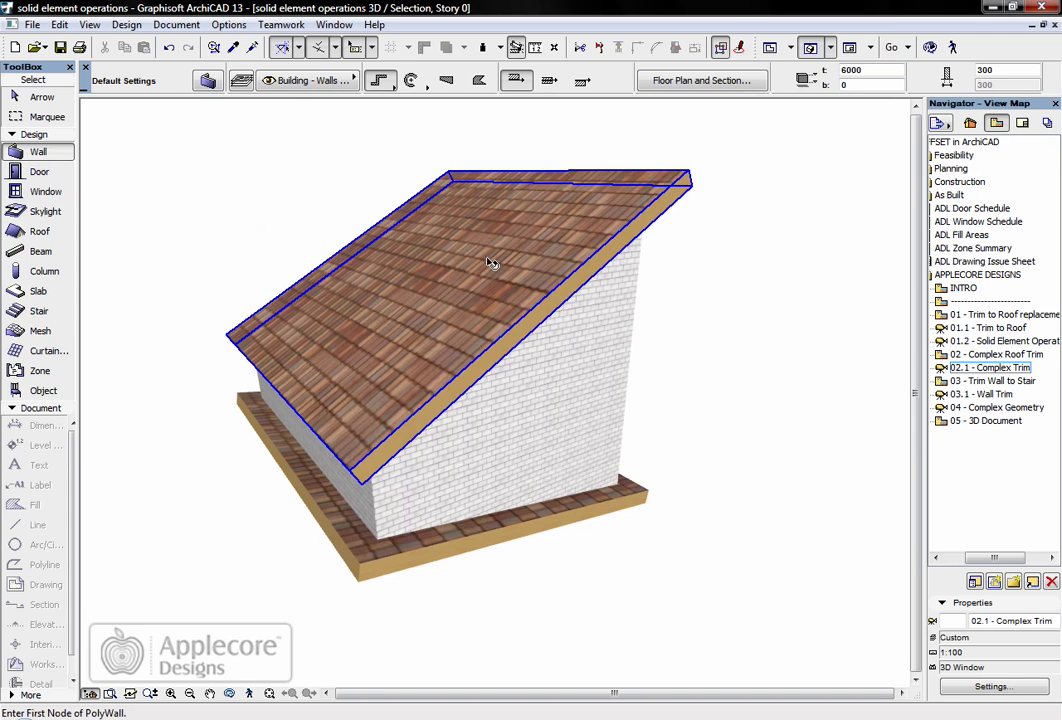
pyautogui.click(487, 259)
pyautogui.press('Delete')
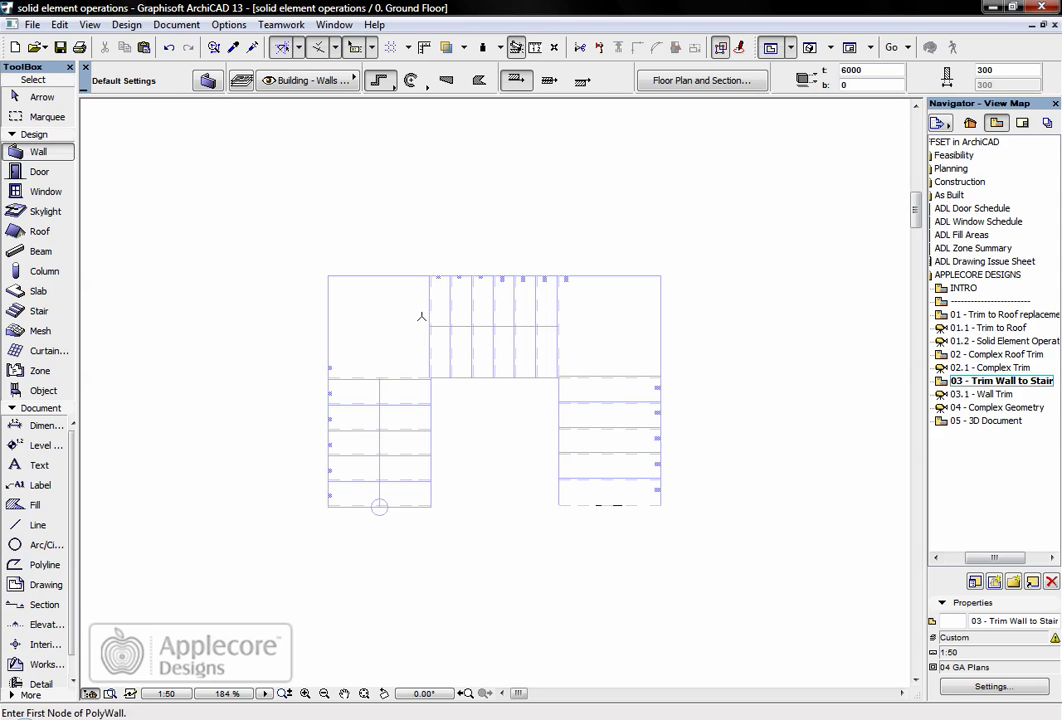
# - Open the '03.1 - Wall Trim' 3D view and orbit around the walls and two-landing stair
pyautogui.doubleClick(1008, 394)
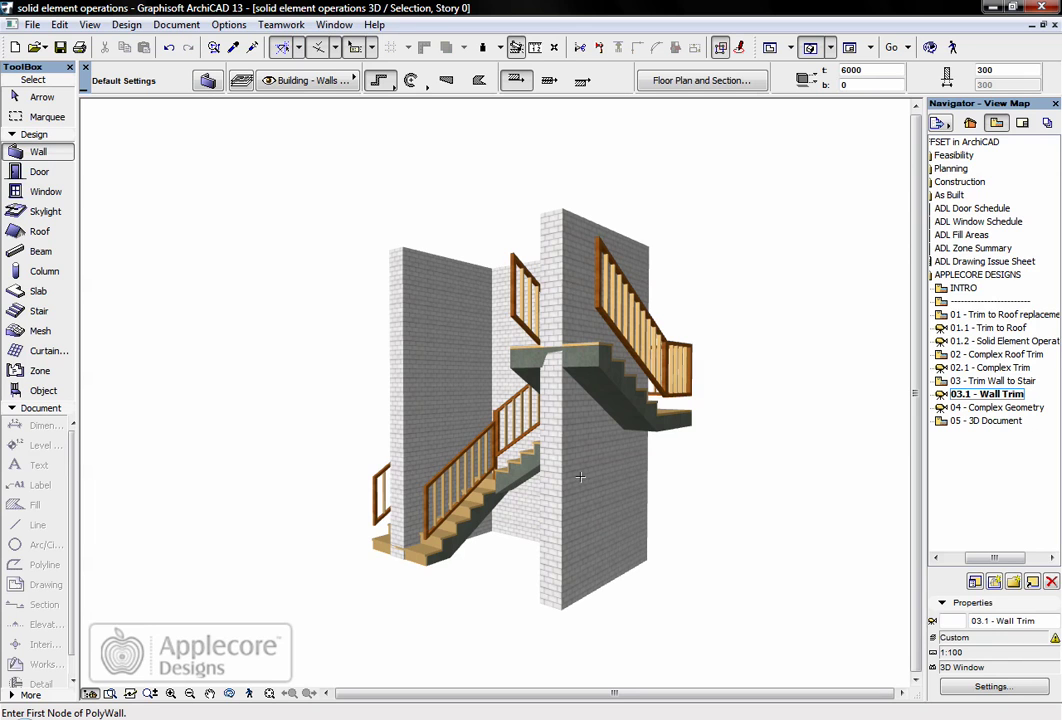
pyautogui.keyDown('shift'); pyautogui.moveTo(556, 307); pyautogui.dragTo(250, 230, button='middle'); pyautogui.keyUp('shift')
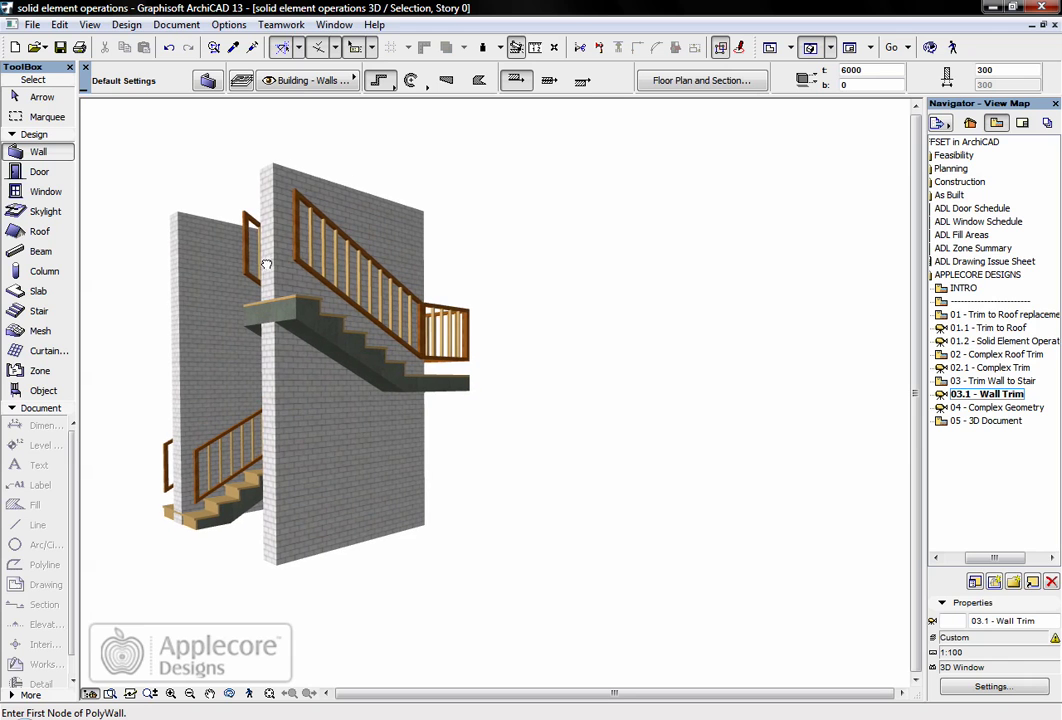
# - In Solid Element Operations, set the three walls as targets and the stair as operator
pyautogui.click(122, 24)
pyautogui.click(145, 155)
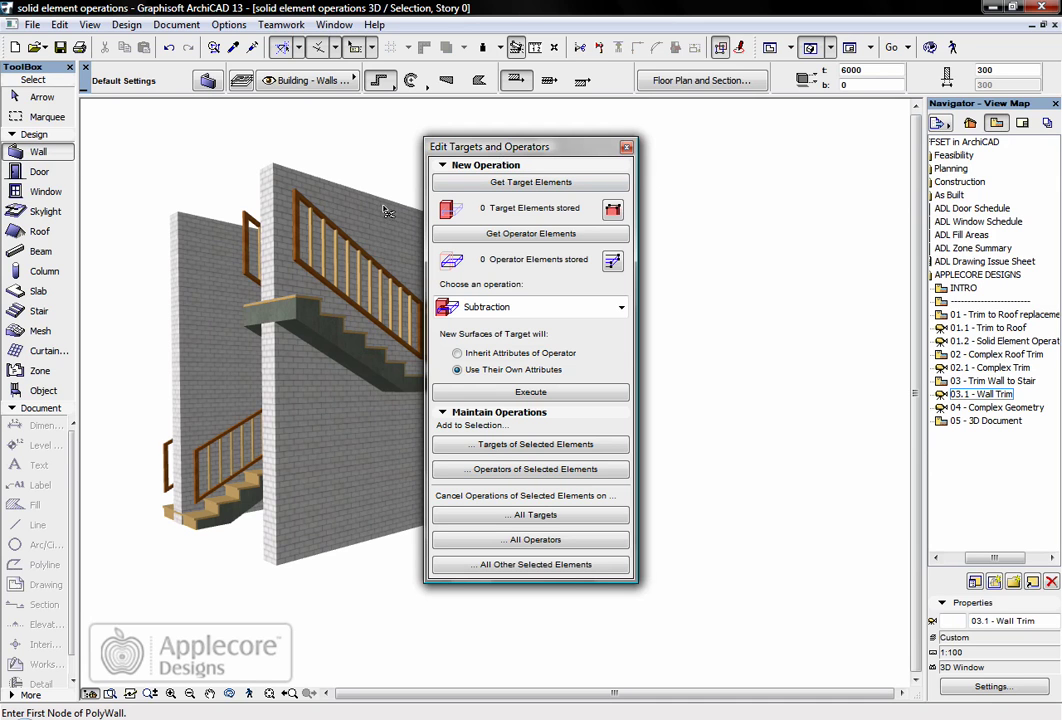
pyautogui.hotkey('ctrl', 'a')
pyautogui.click(537, 186)
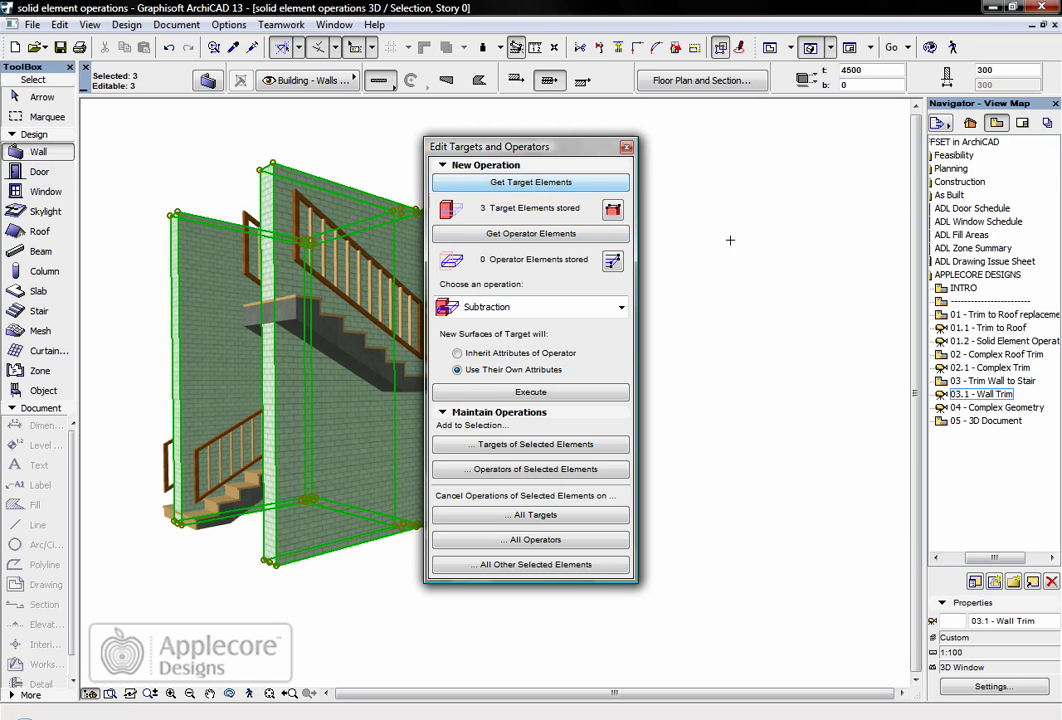
pyautogui.press('Escape')
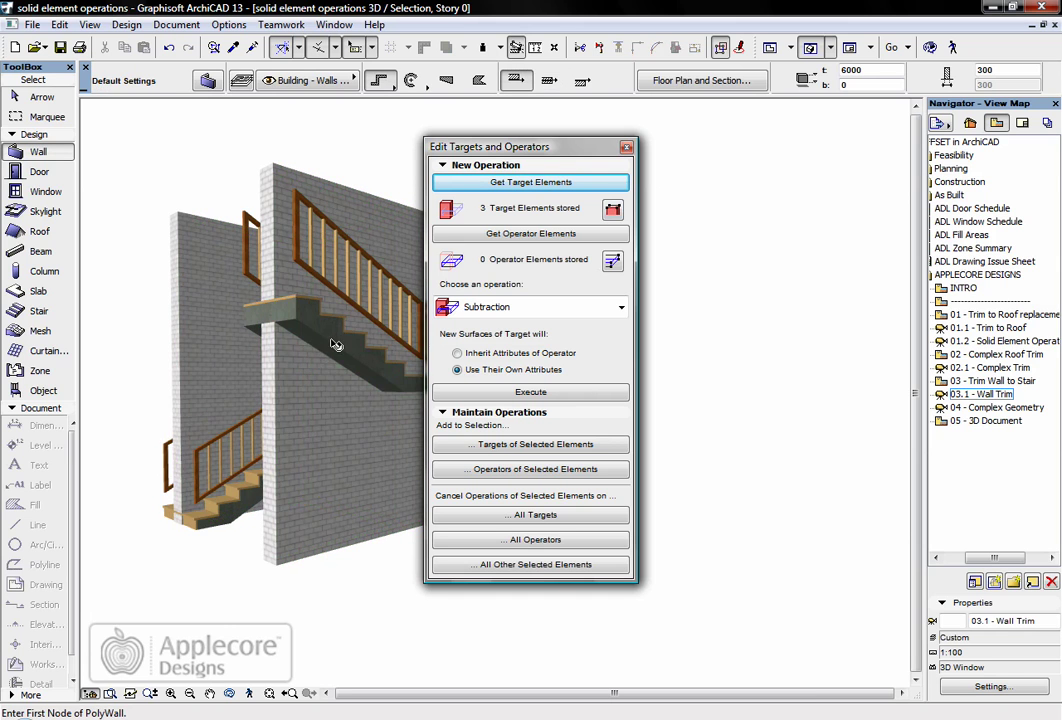
pyautogui.click(334, 345)
pyautogui.click(569, 236)
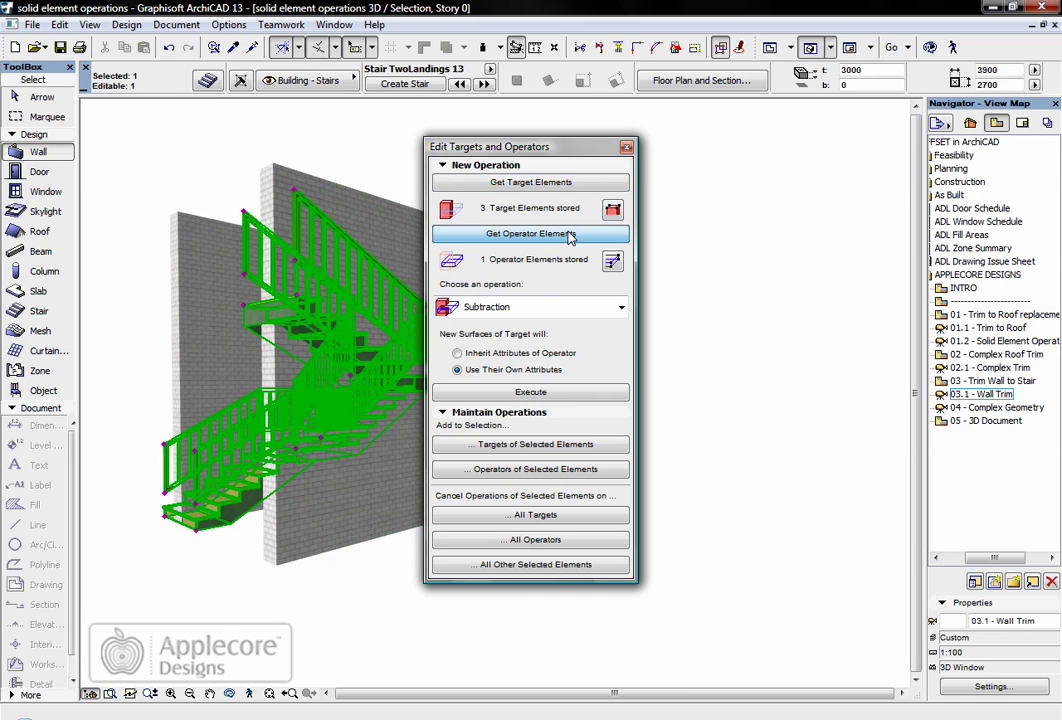
# - Execute Subtraction with upwards extrusion to trim the walls under the stair
pyautogui.click(538, 309)
pyautogui.click(535, 346)
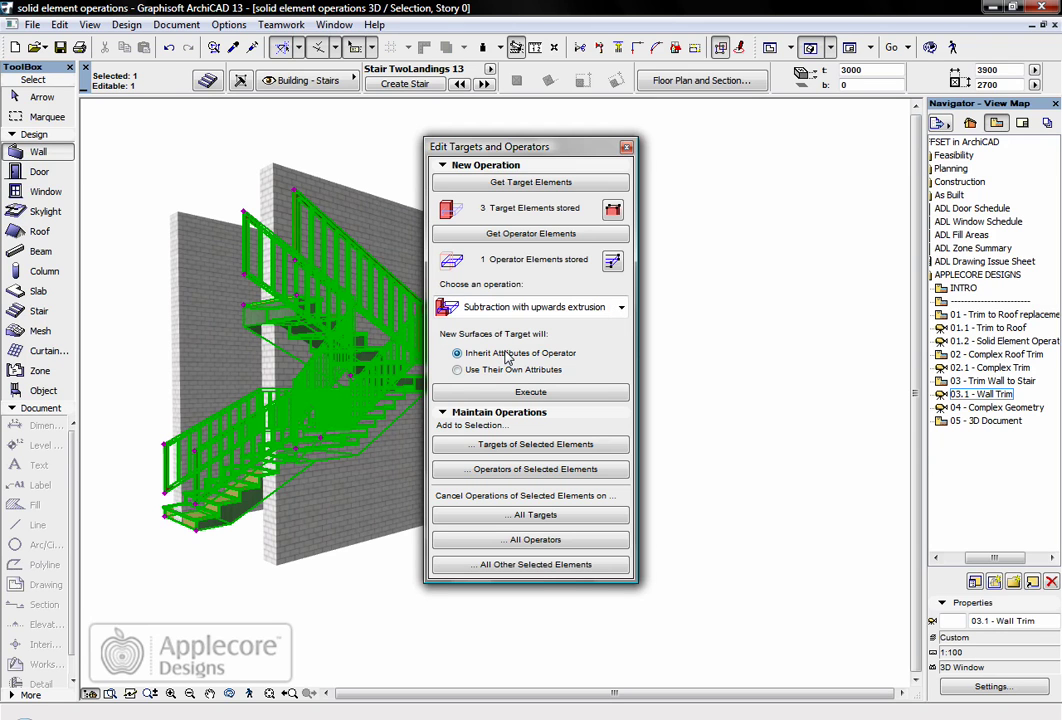
pyautogui.click(545, 393)
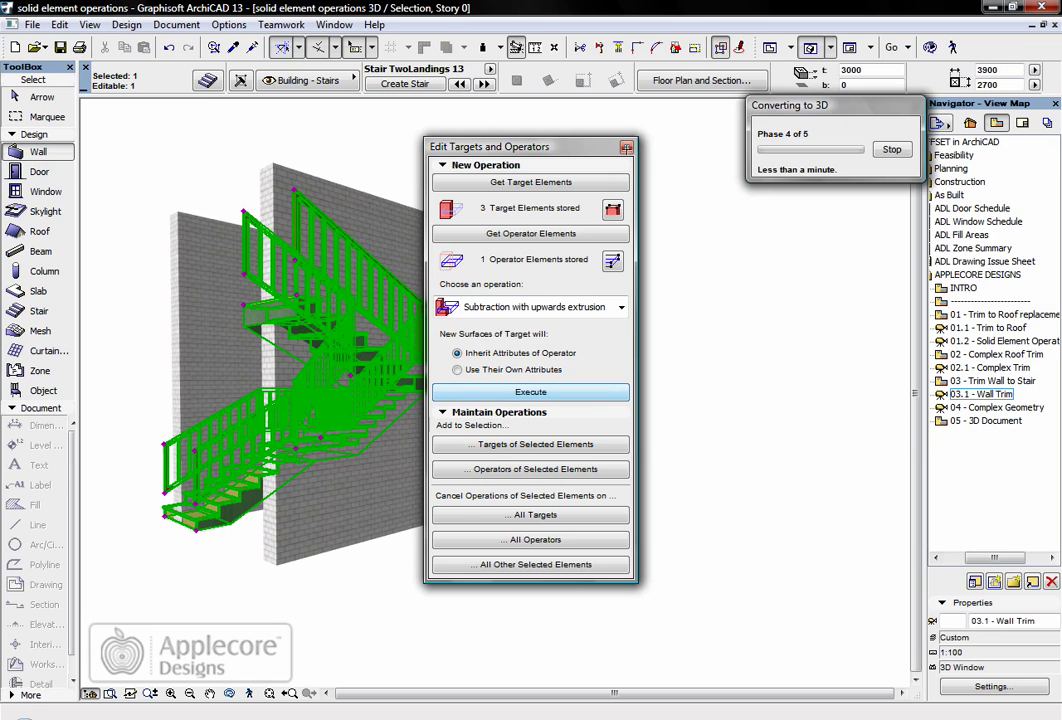
pyautogui.click(626, 148)
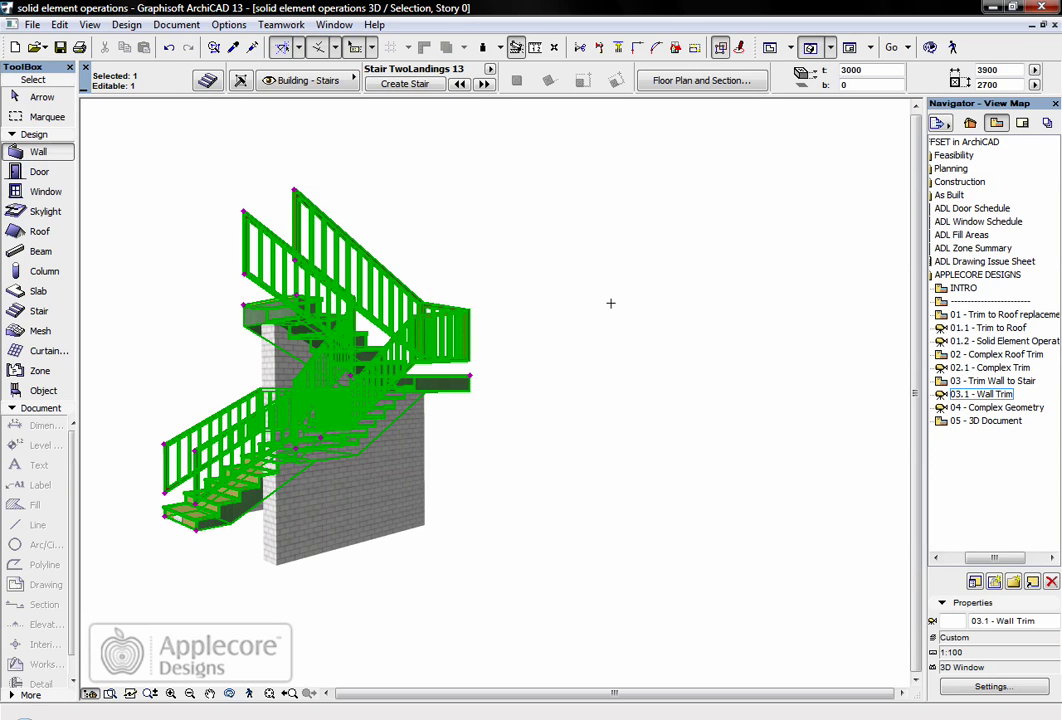
pyautogui.press('Escape')
# - Hide the stair's layer to reveal the stepped wall tops
pyautogui.keyDown('shift'); pyautogui.moveTo(610, 303); pyautogui.dragTo(435, 403, button='middle'); pyautogui.keyUp('shift')
pyautogui.click(435, 403)
pyautogui.rightClick(517, 380)
pyautogui.moveTo(585, 492)
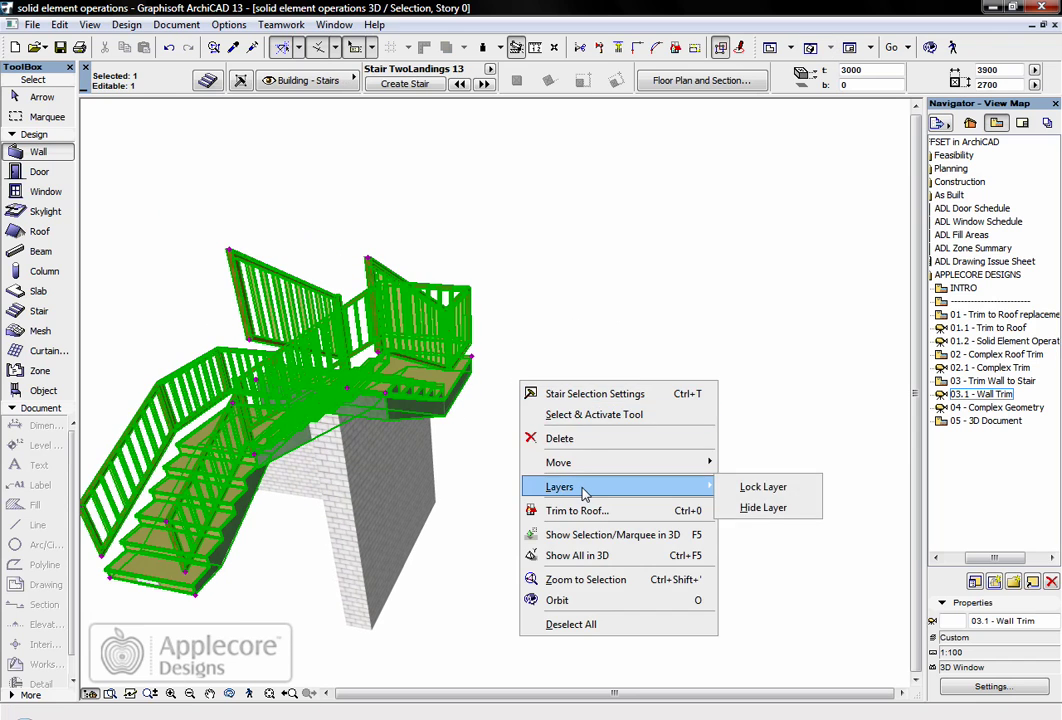
pyautogui.click(752, 507)
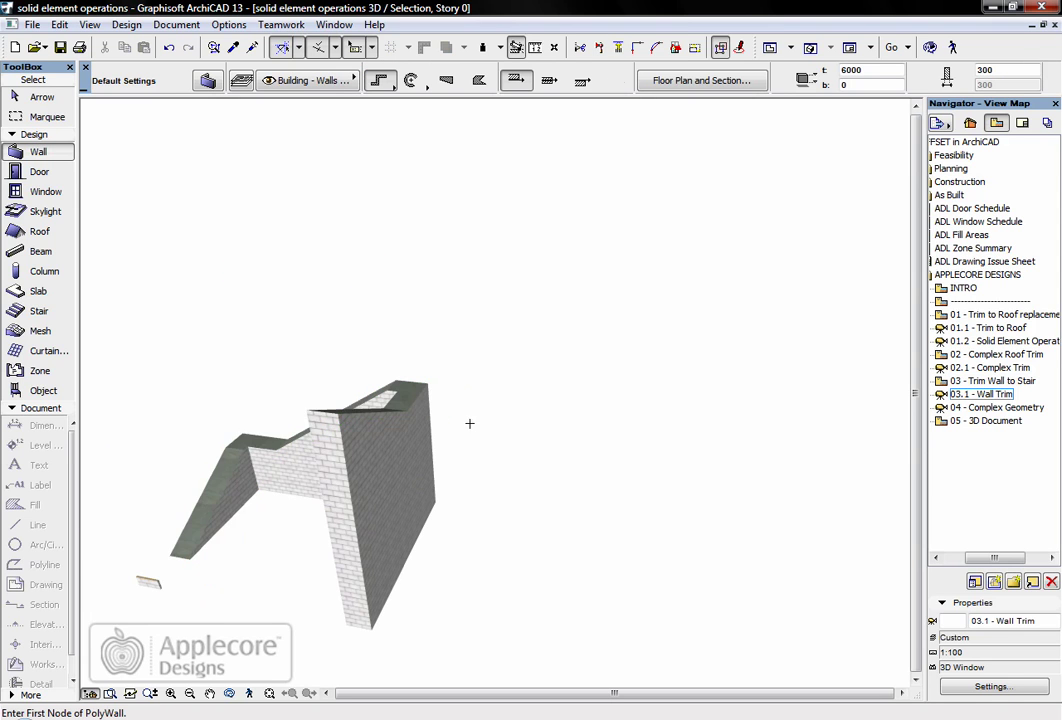
pyautogui.keyDown('shift'); pyautogui.moveTo(469, 423); pyautogui.dragTo(571, 467, button='middle'); pyautogui.keyUp('shift')
# - Confirm the cube sits on the Operators layer and display that layer as wireframe
pyautogui.scroll(5, 197, 491)
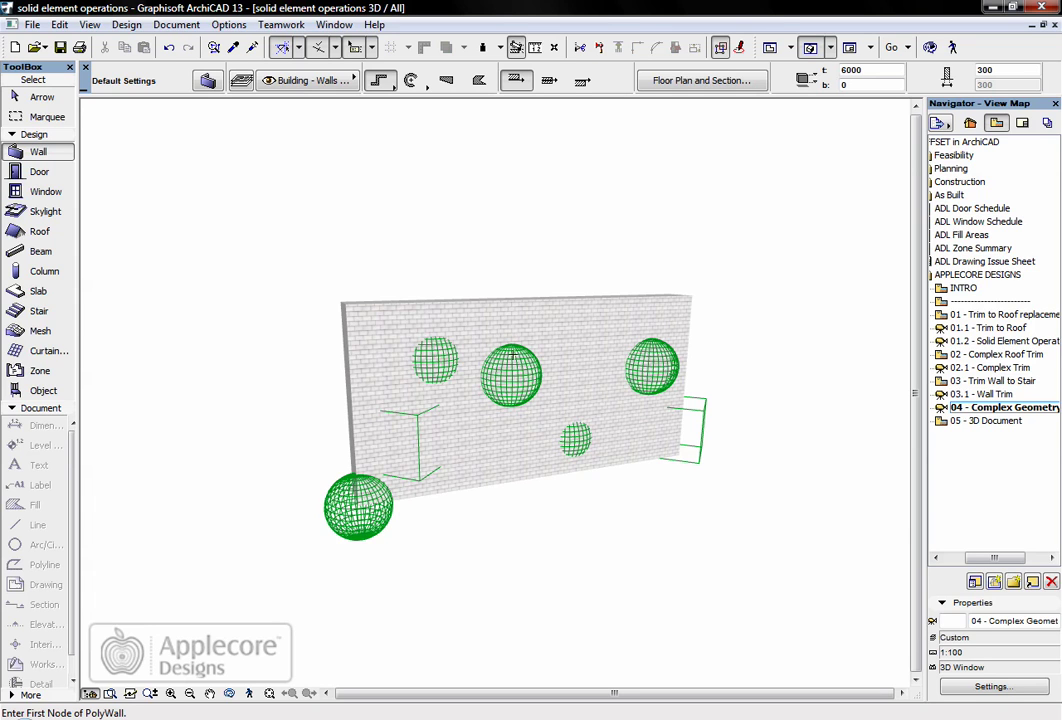
pyautogui.click(703, 407)
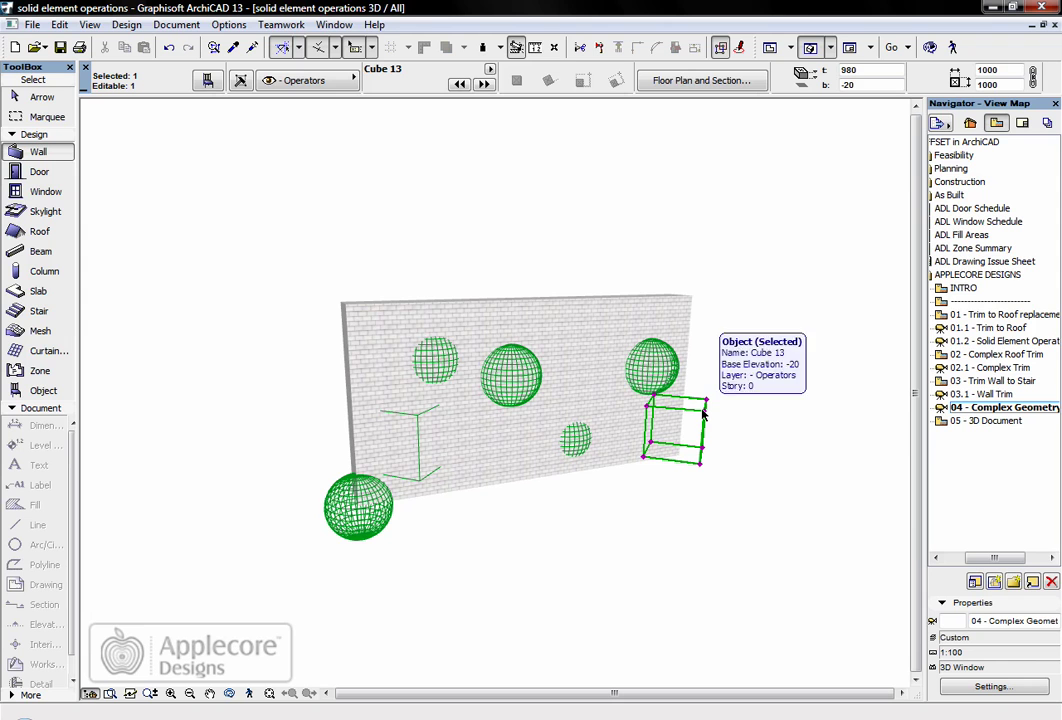
pyautogui.click(294, 84)
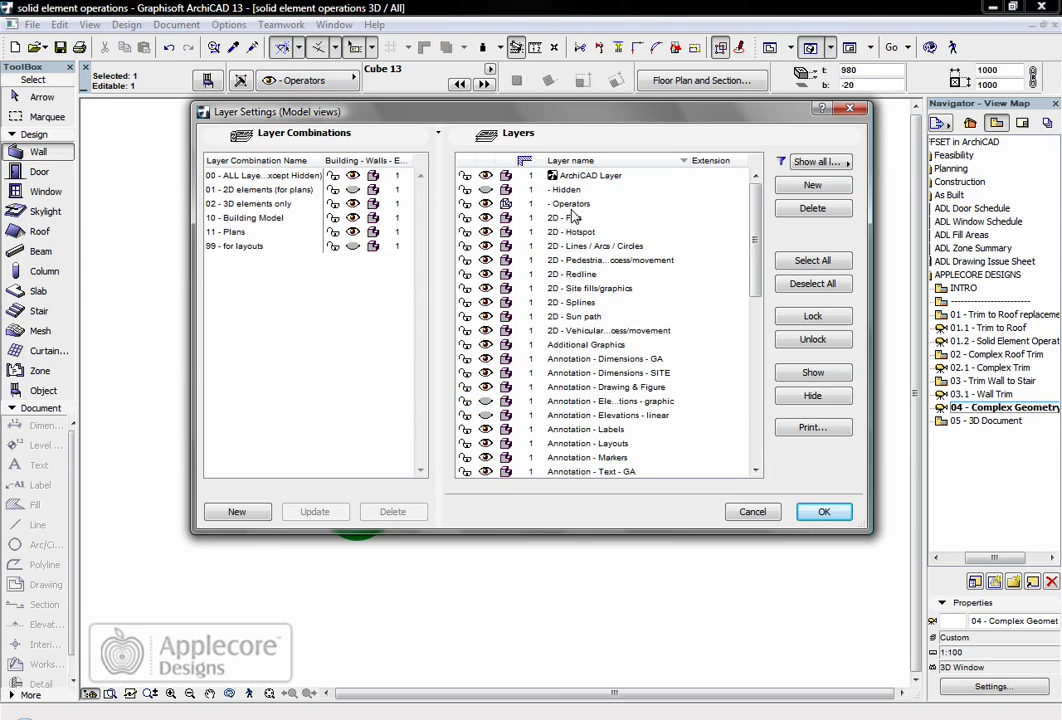
pyautogui.click(509, 205)
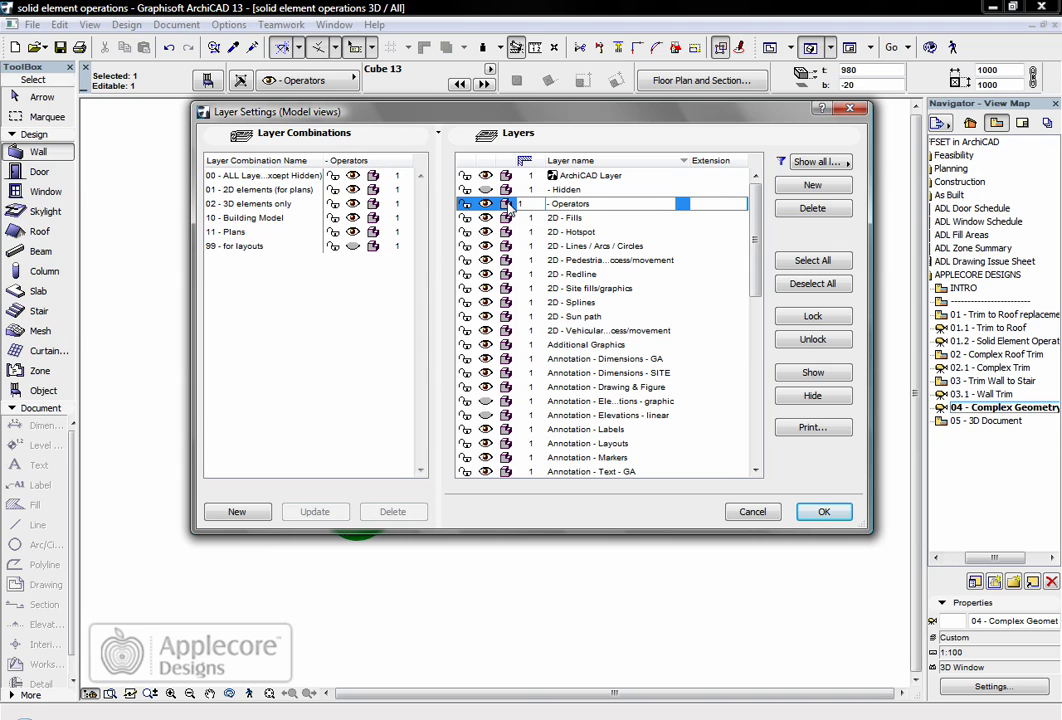
pyautogui.click(841, 513)
pyautogui.press('Escape')
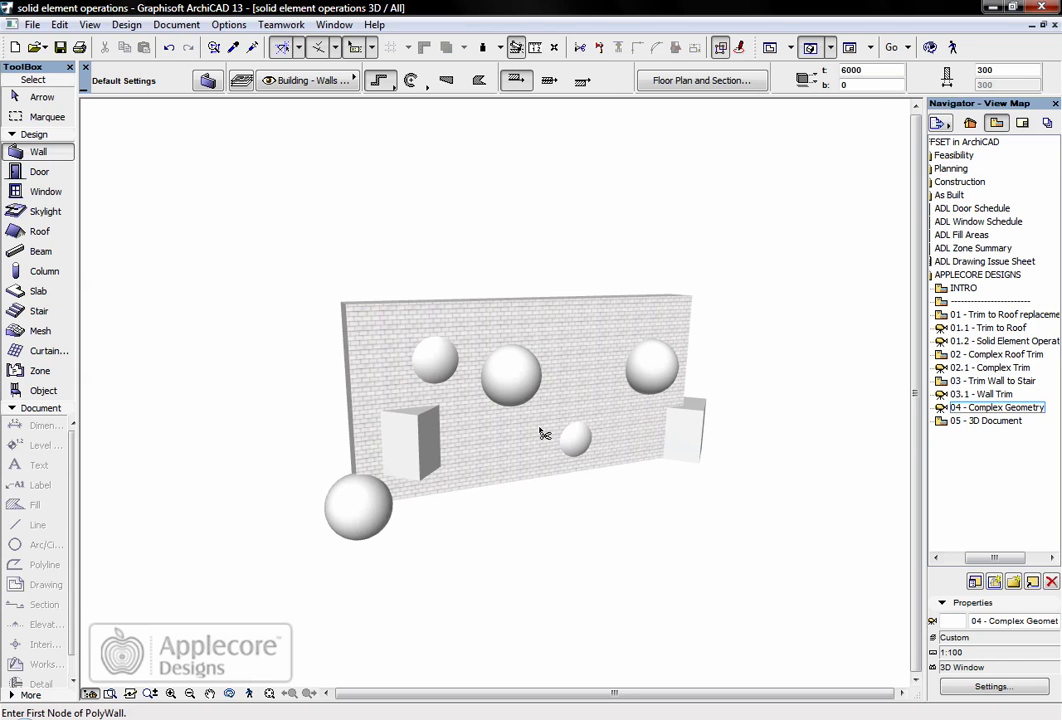
pyautogui.hotkey('ctrl', 'l')
pyautogui.scroll(5, 480, 229)
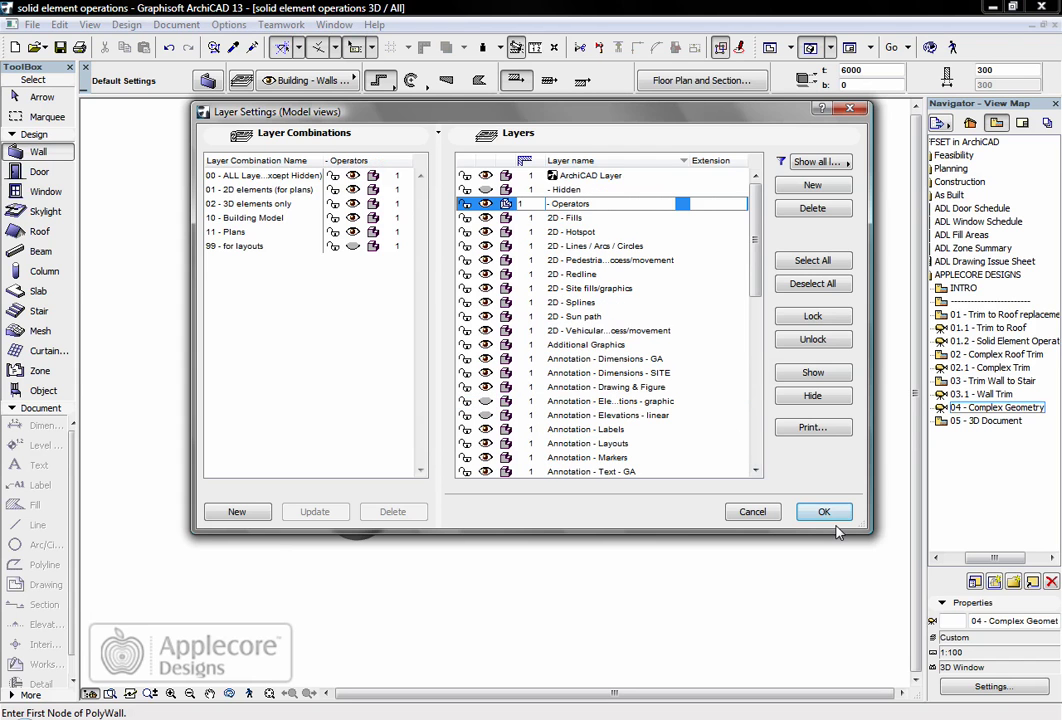
pyautogui.click(827, 514)
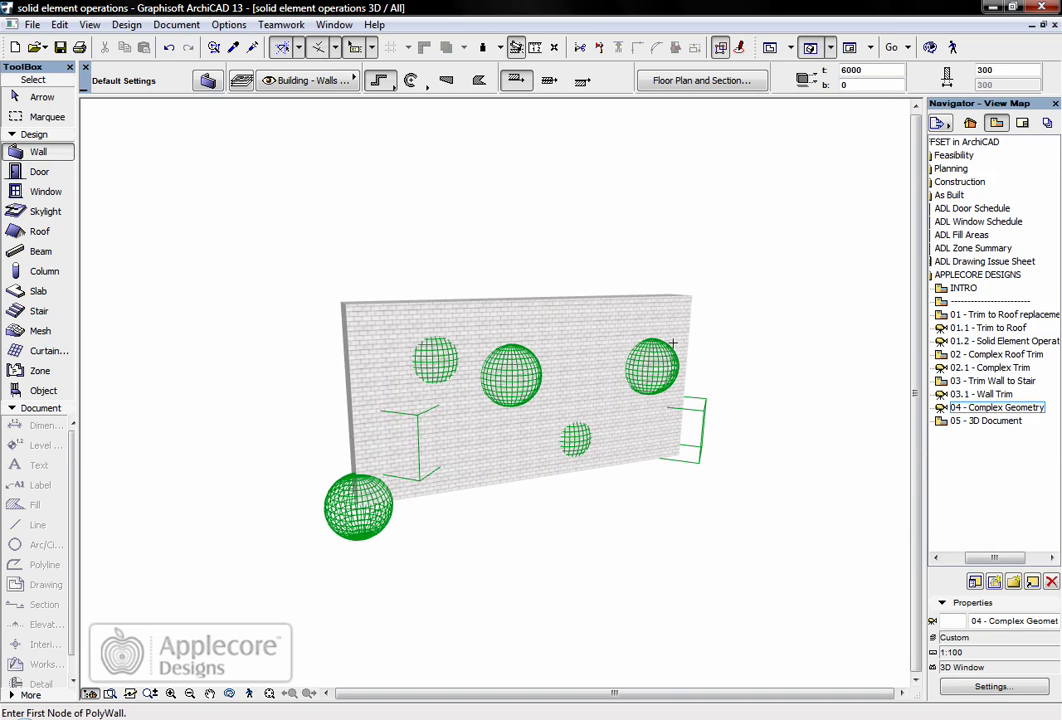
# - Set the brick wall as target and the nine sphere and cube objects as operators
pyautogui.click(126, 24)
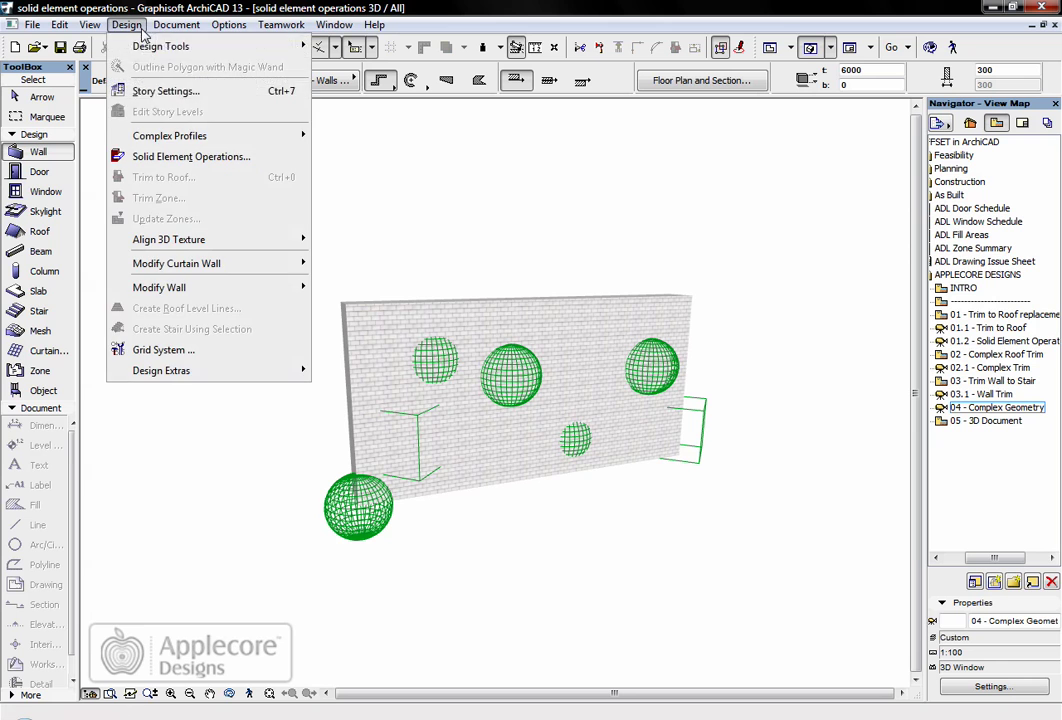
pyautogui.click(135, 160)
pyautogui.click(375, 340)
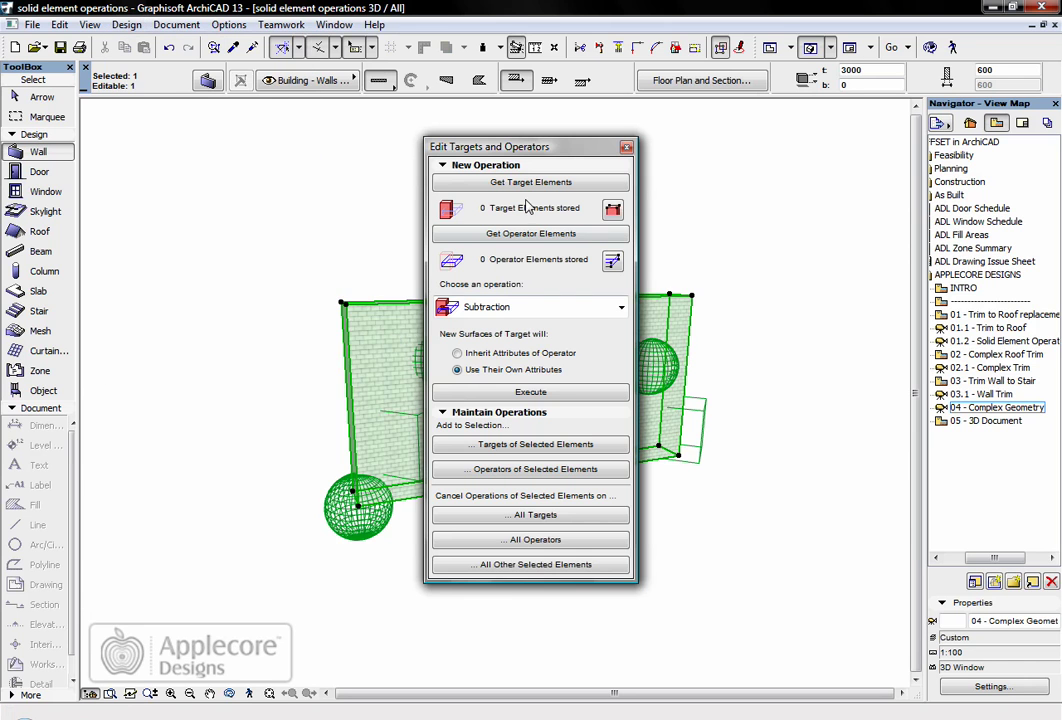
pyautogui.click(527, 182)
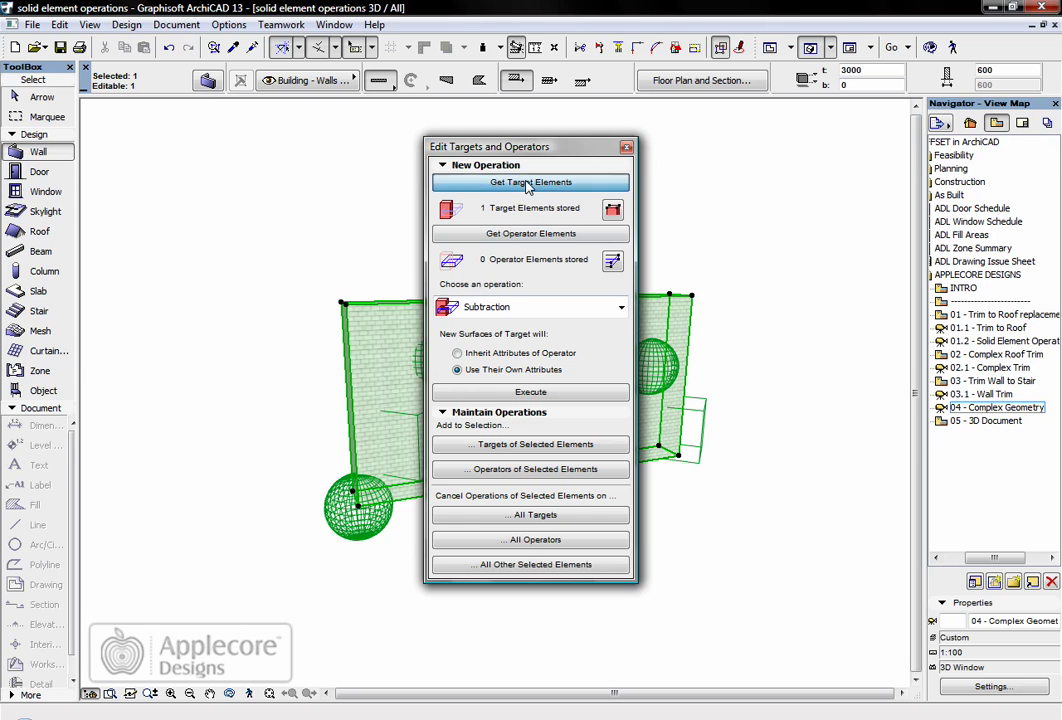
pyautogui.click(38, 390)
pyautogui.hotkey('ctrl', 'a')
pyautogui.click(545, 234)
# - Execute Subtraction with Inherit Attributes of Operator, dismissing the no-valid-targets warning
pyautogui.click(512, 308)
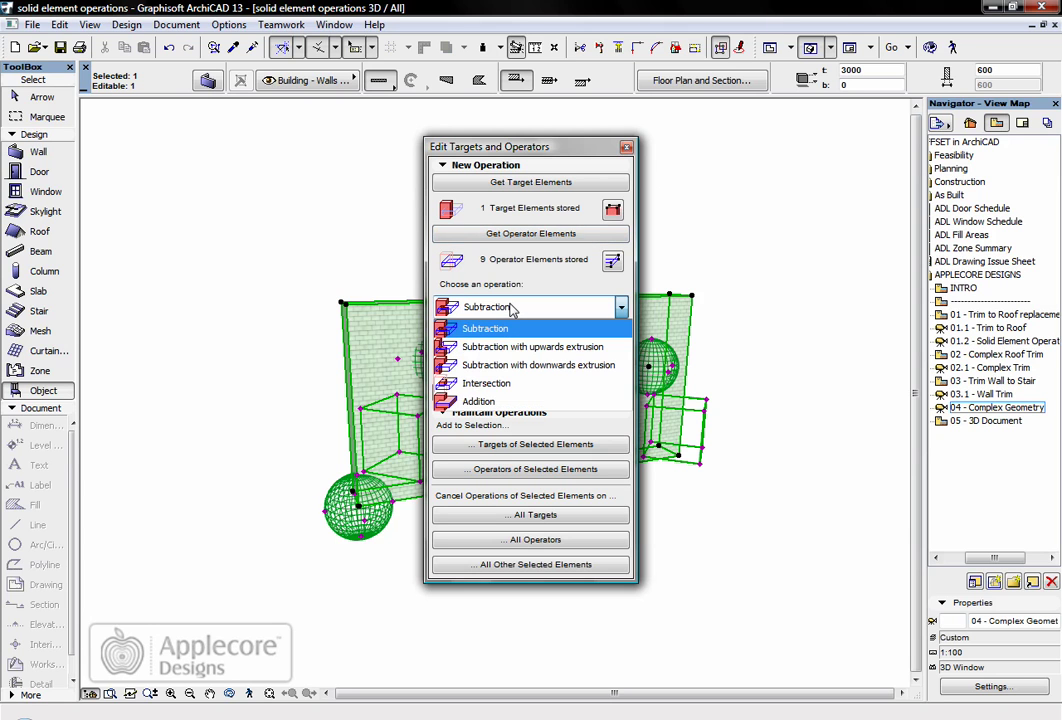
pyautogui.click(505, 328)
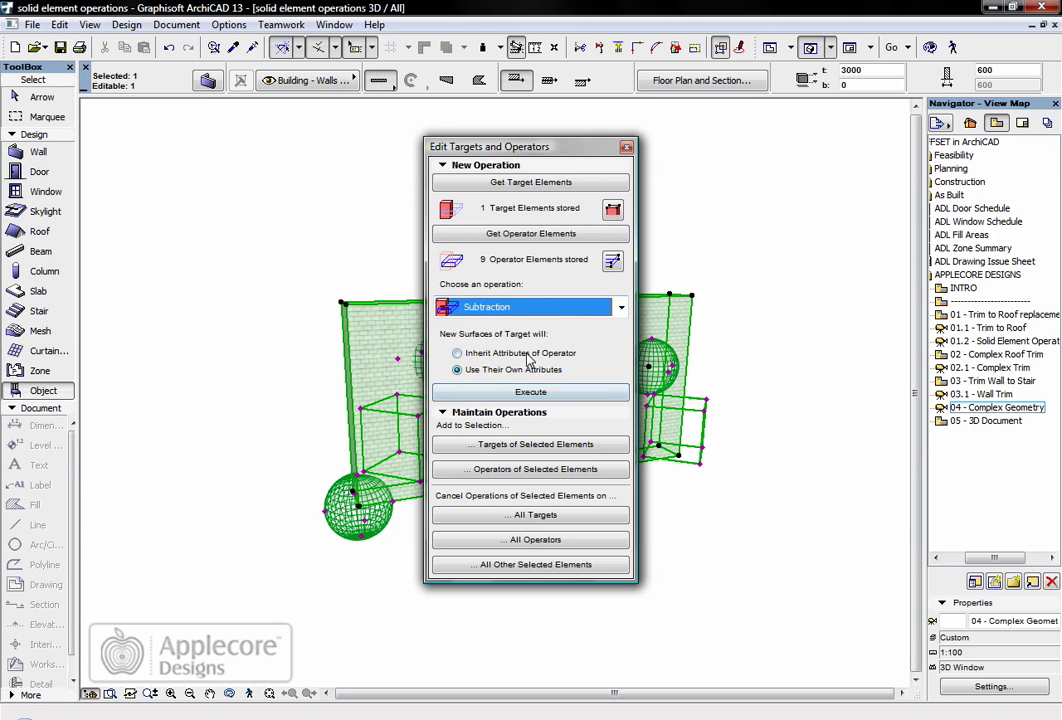
pyautogui.click(505, 356)
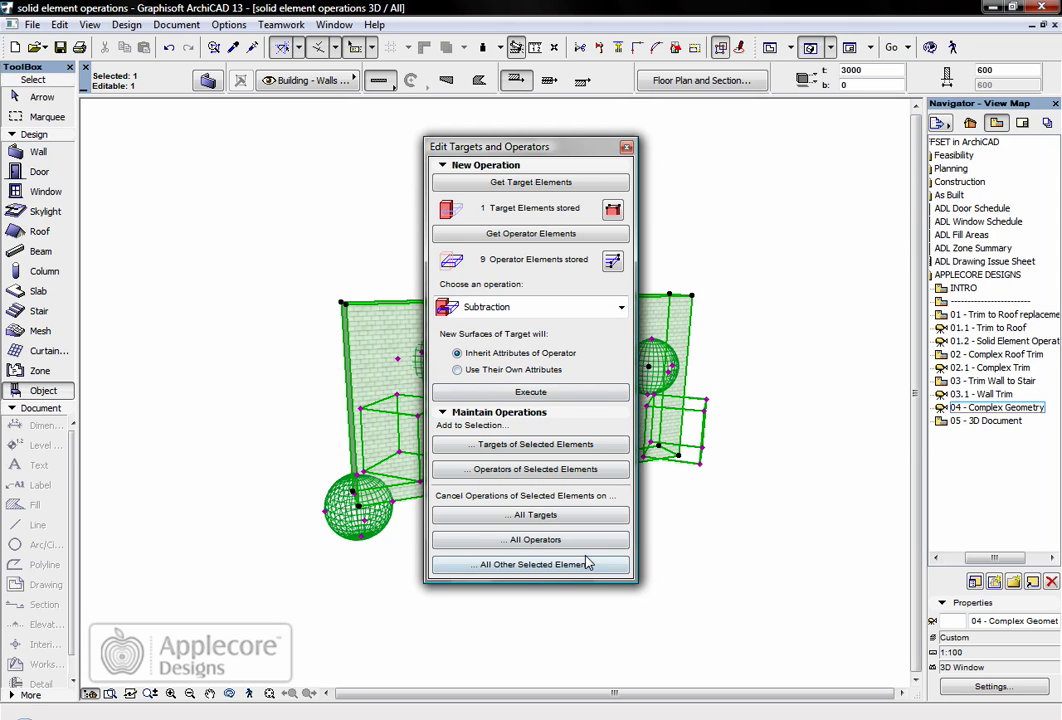
pyautogui.click(574, 402)
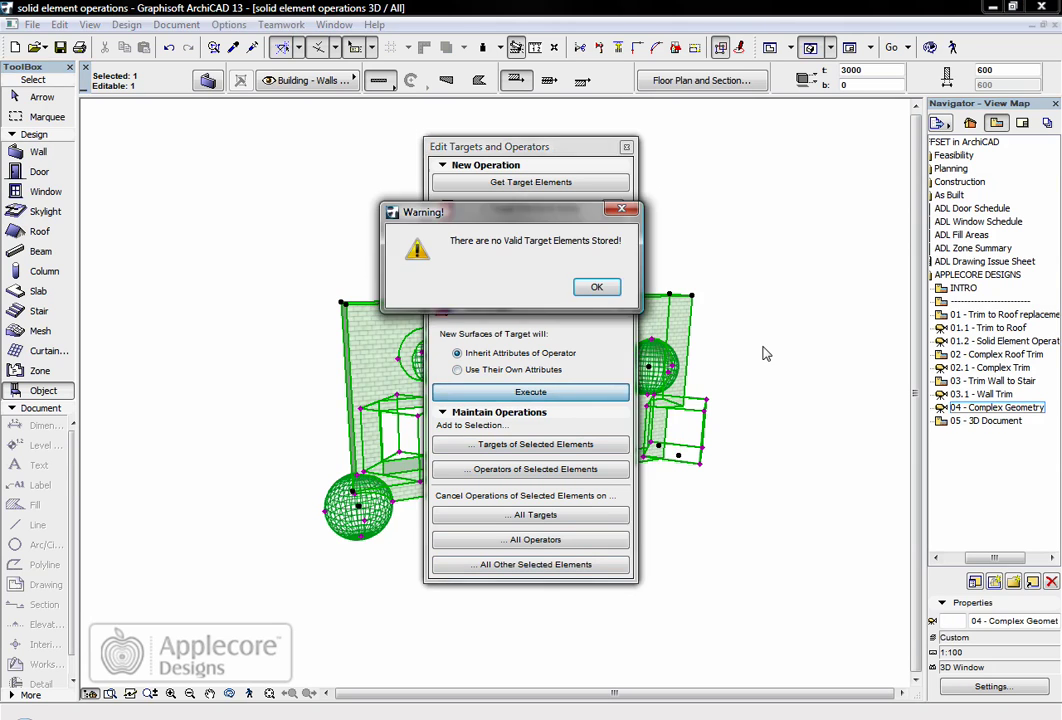
pyautogui.press('Return')
pyautogui.click(626, 148)
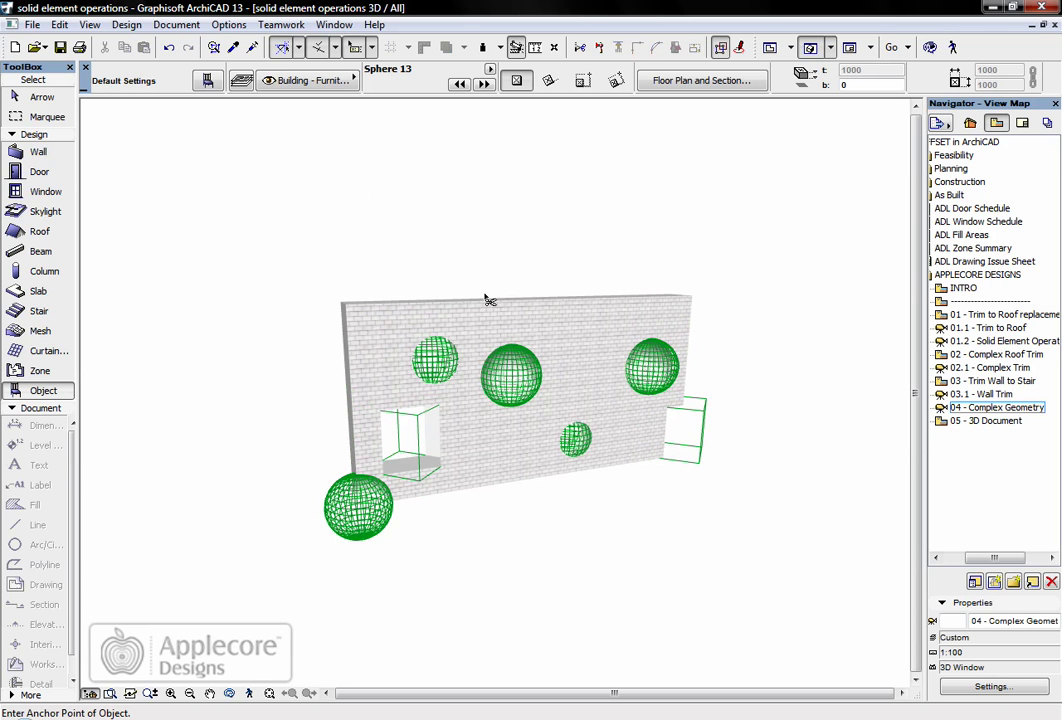
pyautogui.hotkey('ctrl', 'l')
# - Hide the '- Operators' layer and orbit the brick wall to view its round and square cutouts
pyautogui.scroll(4, 500, 220)
pyautogui.click(485, 203)
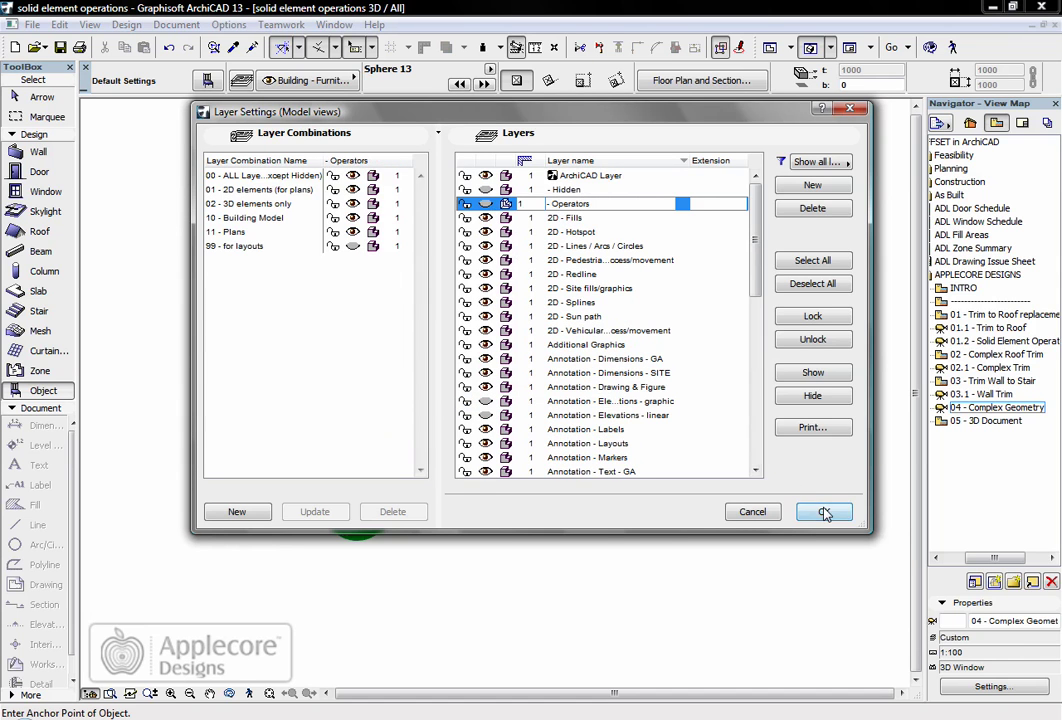
pyautogui.click(823, 511)
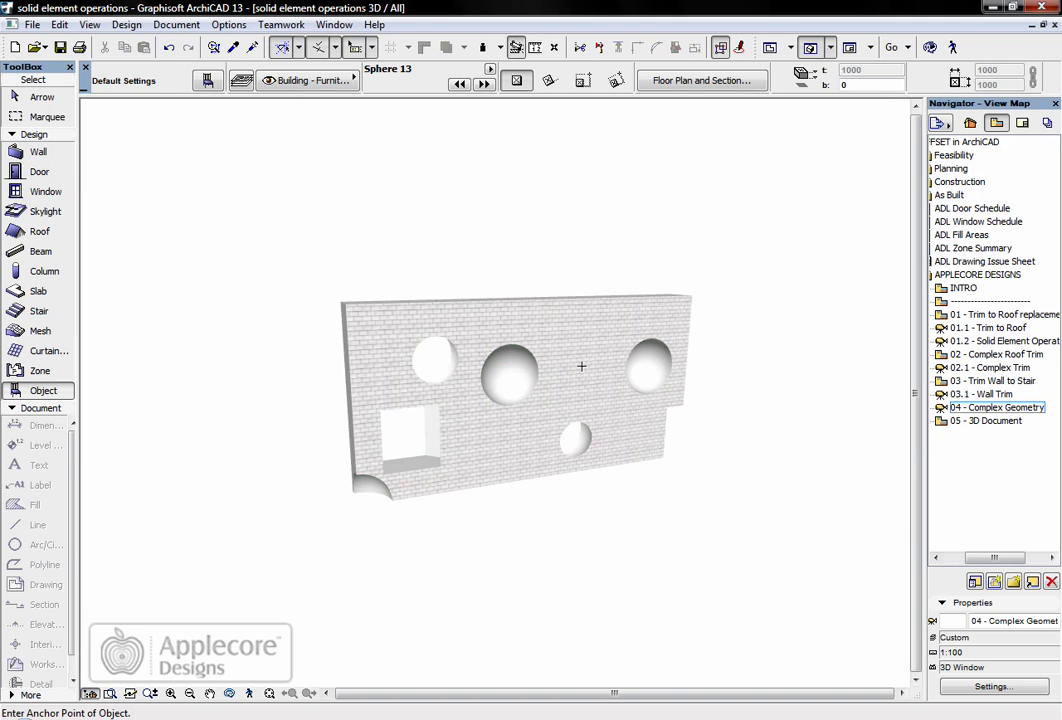
pyautogui.keyDown('shift'); pyautogui.moveTo(531, 367); pyautogui.dragTo(465, 348, button='middle'); pyautogui.keyUp('shift')
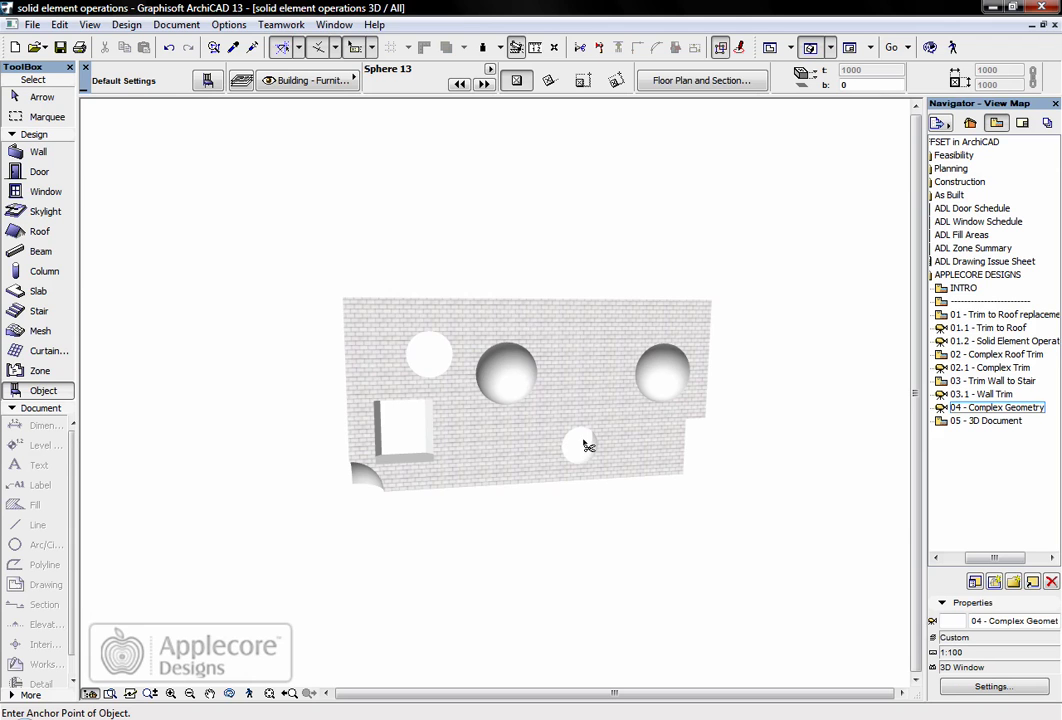
pyautogui.hotkey('ctrl', 'l')
# - Make the '- Operators' layer visible again in Layer Settings
pyautogui.scroll(5, 628, 268)
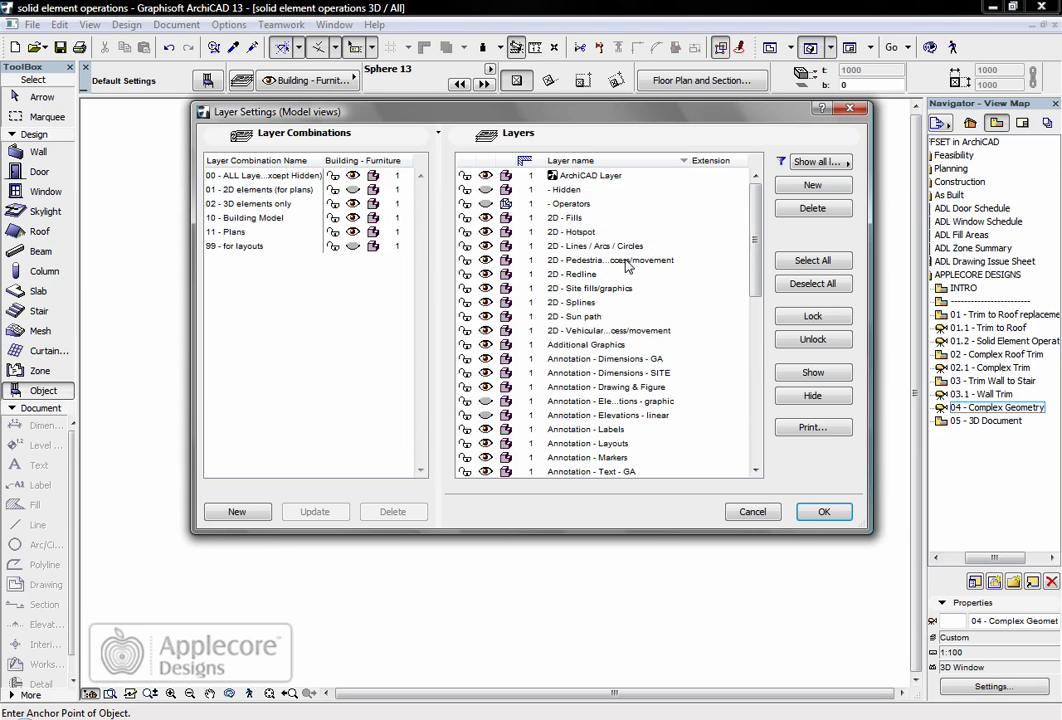
pyautogui.click(486, 203)
pyautogui.click(820, 509)
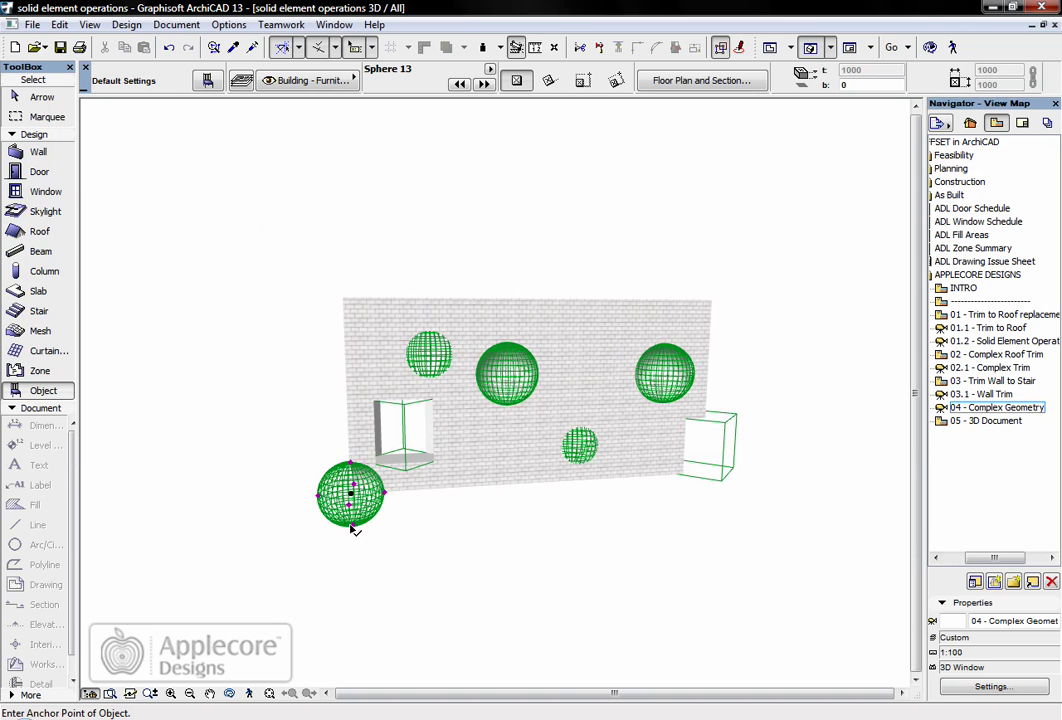
# - Set the lower-left sphere's Sphere Material to Paint-16
pyautogui.click(352, 527)
pyautogui.click(207, 80)
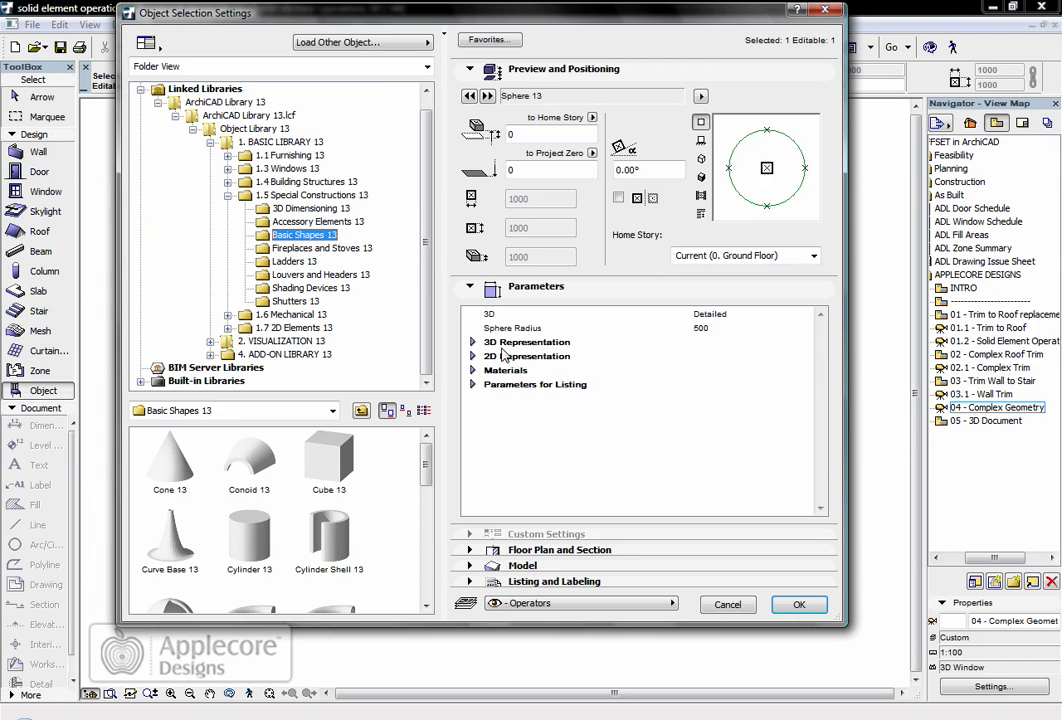
pyautogui.doubleClick(488, 371)
pyautogui.click(768, 386)
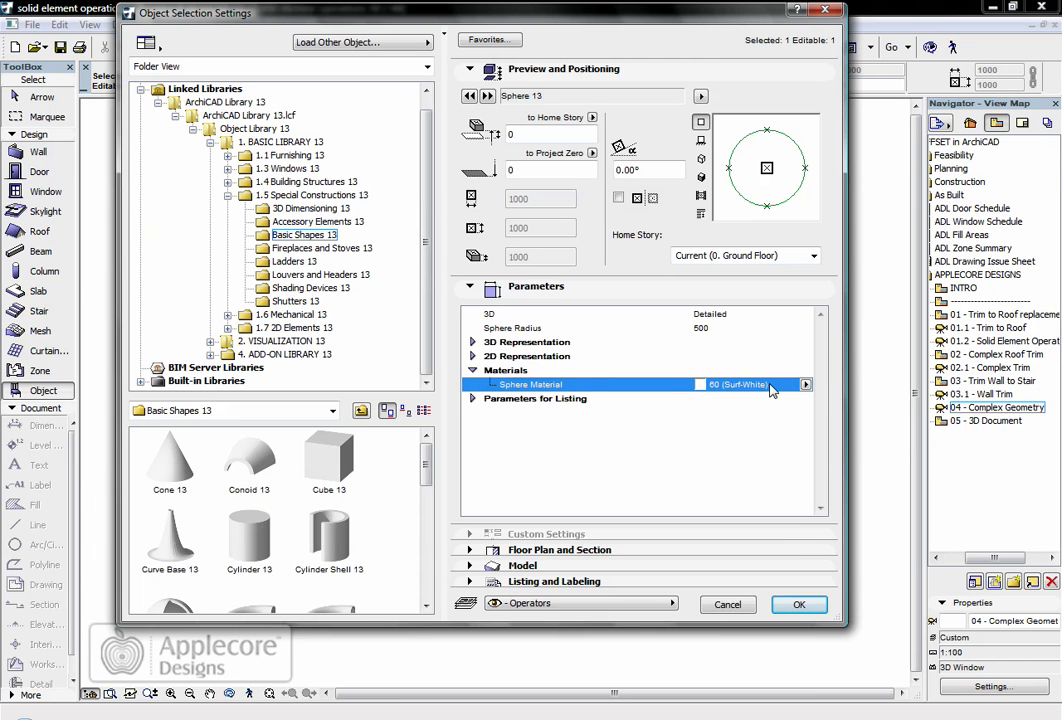
pyautogui.click(806, 385)
pyautogui.click(517, 238)
pyautogui.click(799, 602)
pyautogui.press('Escape')
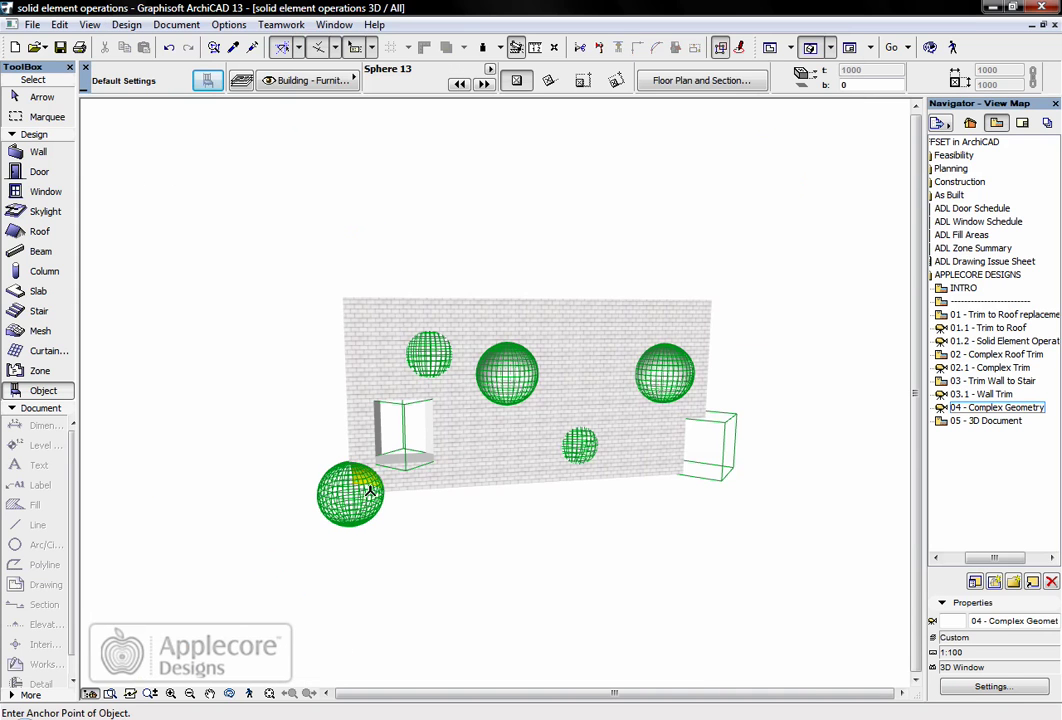
# - Give the central sphere the blue Paint-17 material
pyautogui.click(517, 367)
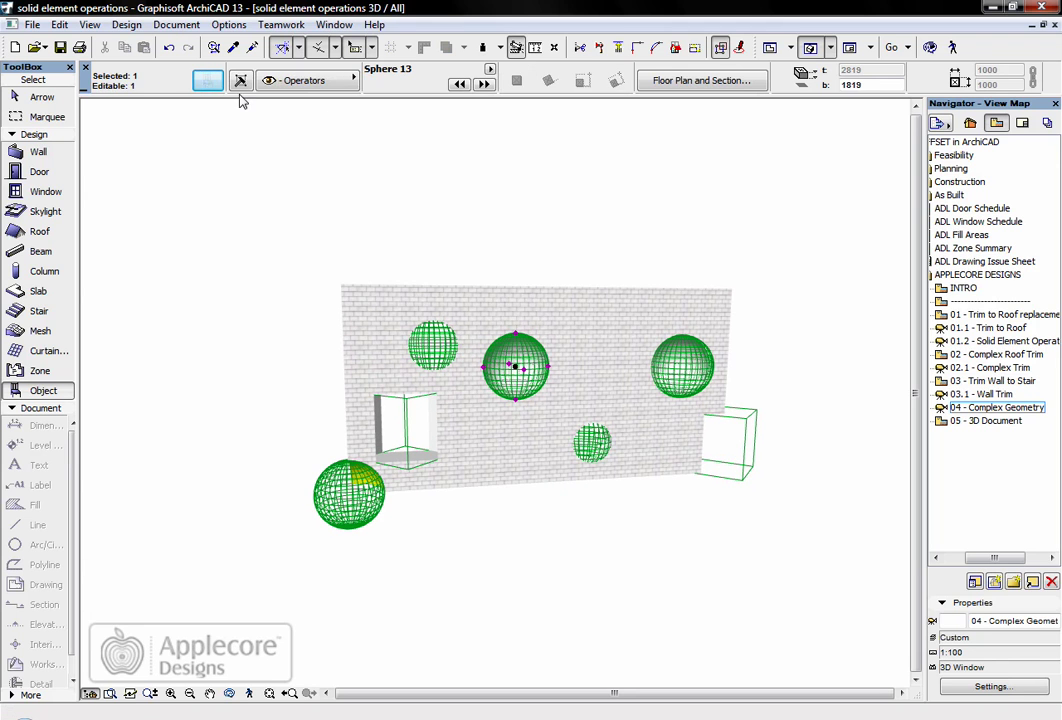
pyautogui.click(207, 80)
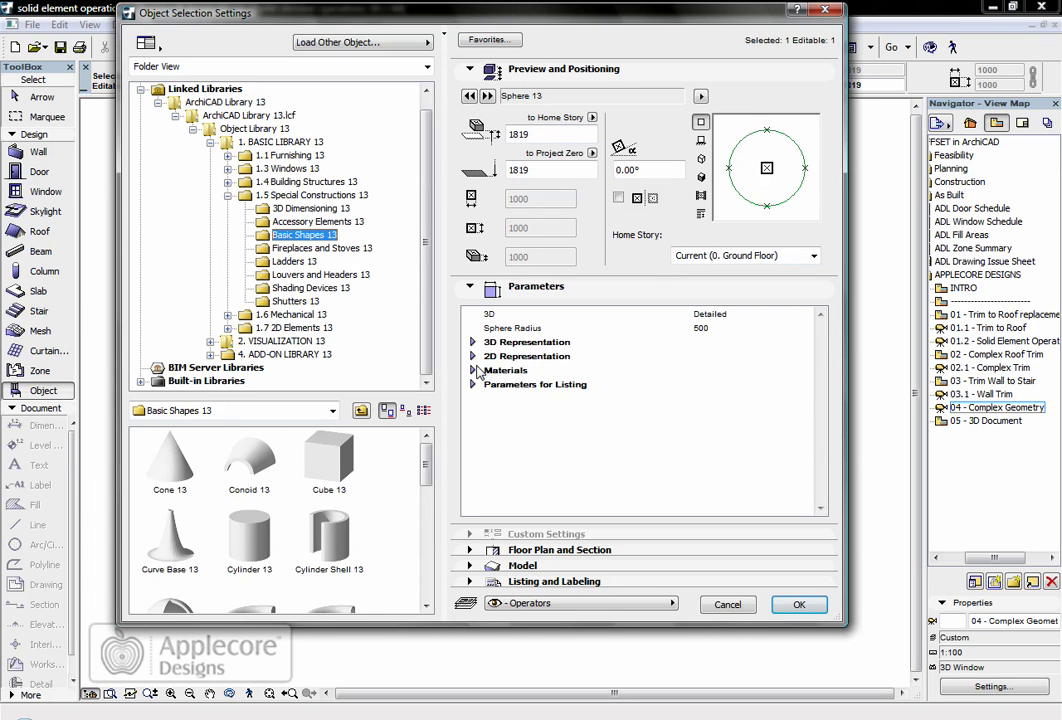
pyautogui.click(475, 370)
pyautogui.click(758, 384)
pyautogui.click(806, 386)
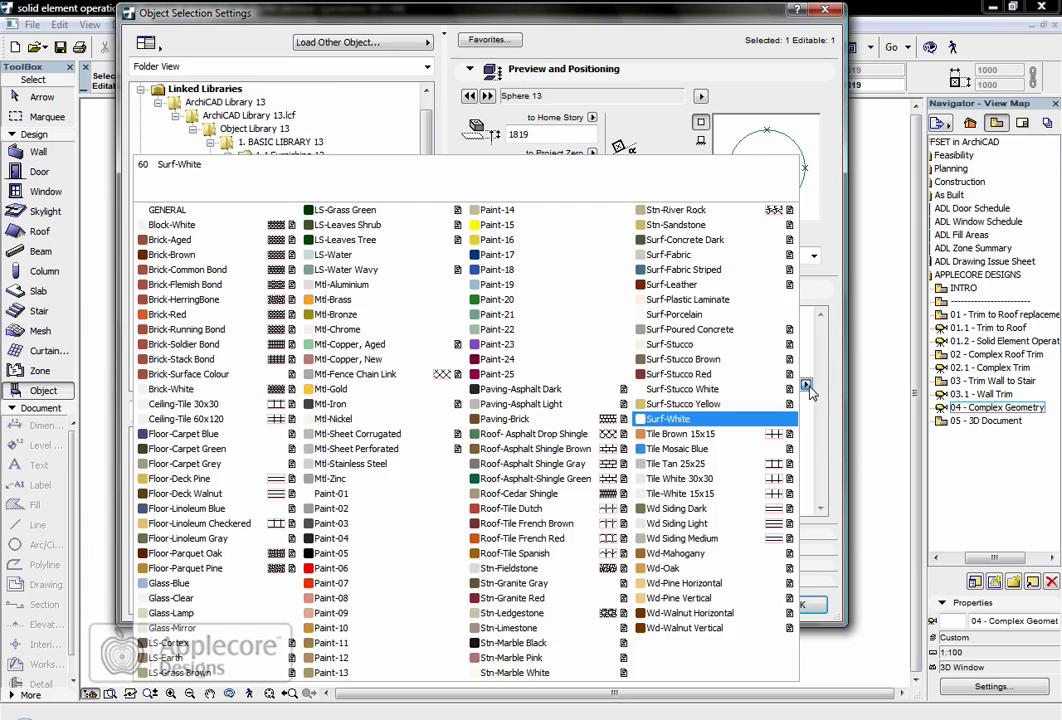
pyautogui.click(497, 254)
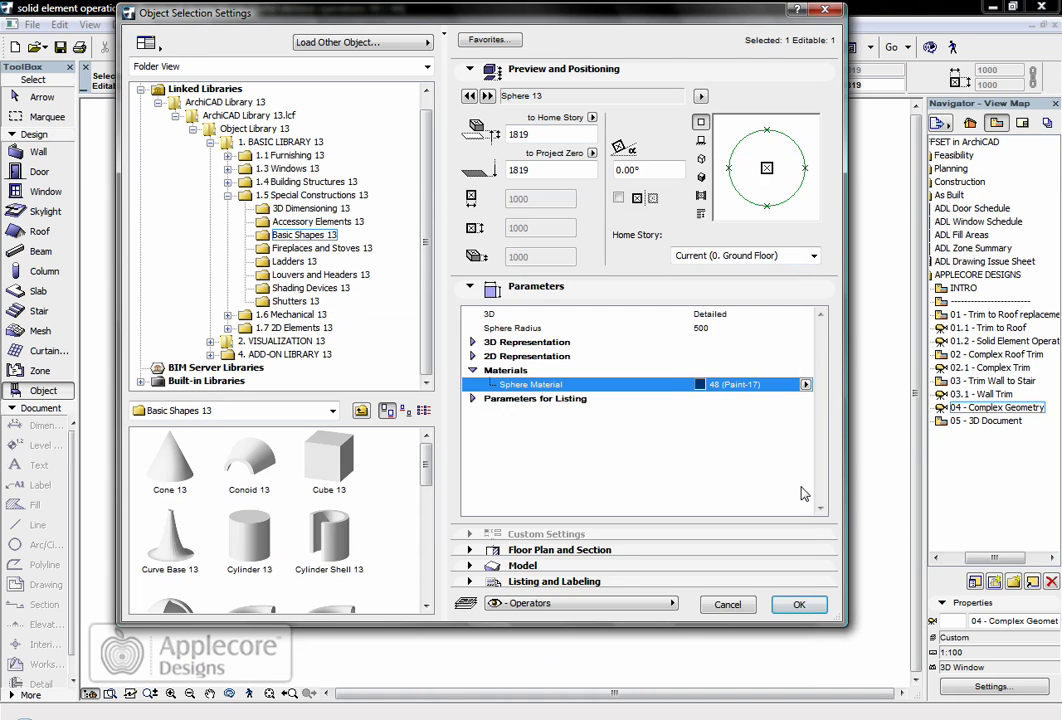
pyautogui.click(799, 606)
pyautogui.press('Escape')
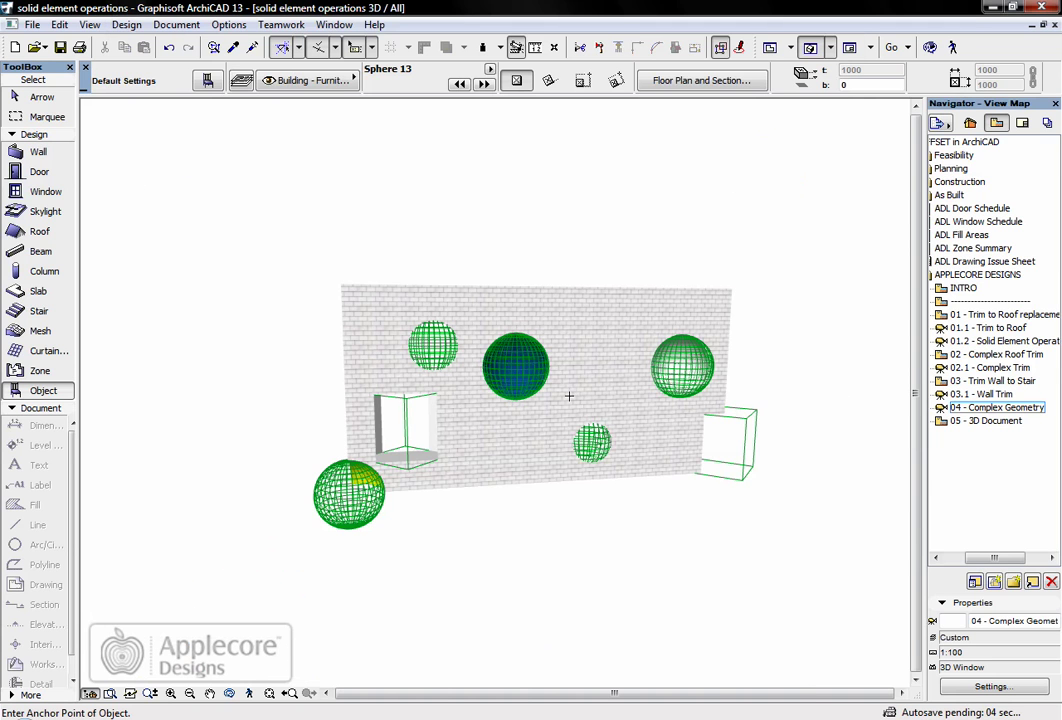
# - Hide the cube's layer so the operator shapes disappear, leaving the wall's cutouts
pyautogui.keyDown('shift'); pyautogui.click(760, 476); pyautogui.keyUp('shift')
pyautogui.rightClick(766, 474)
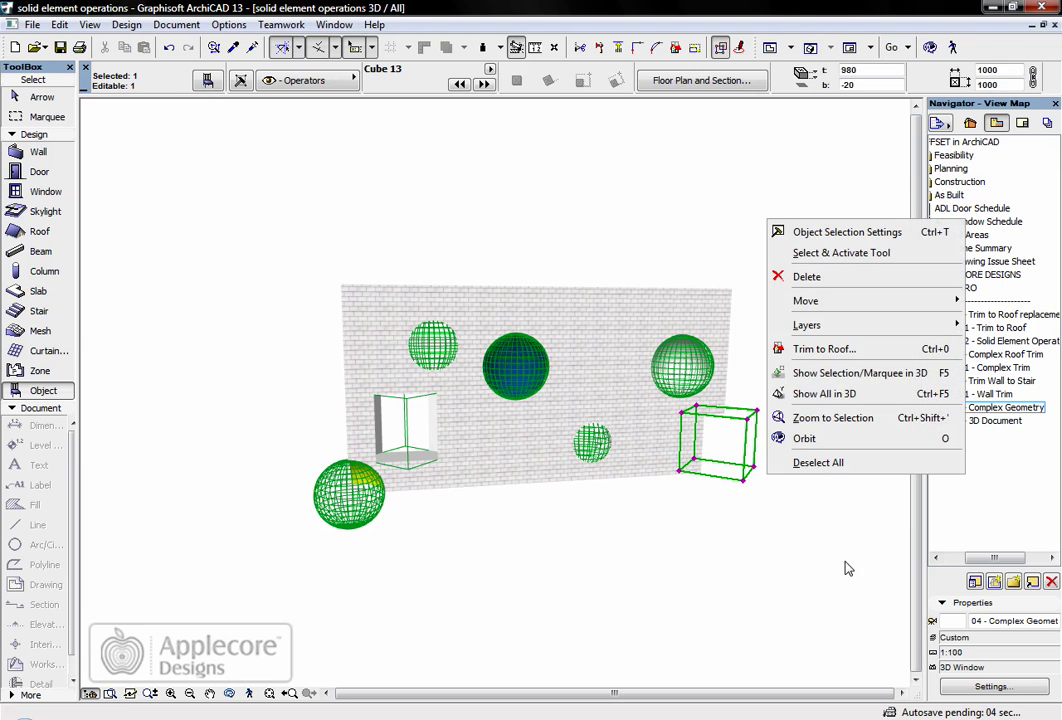
pyautogui.moveTo(822, 338)
pyautogui.click(711, 346)
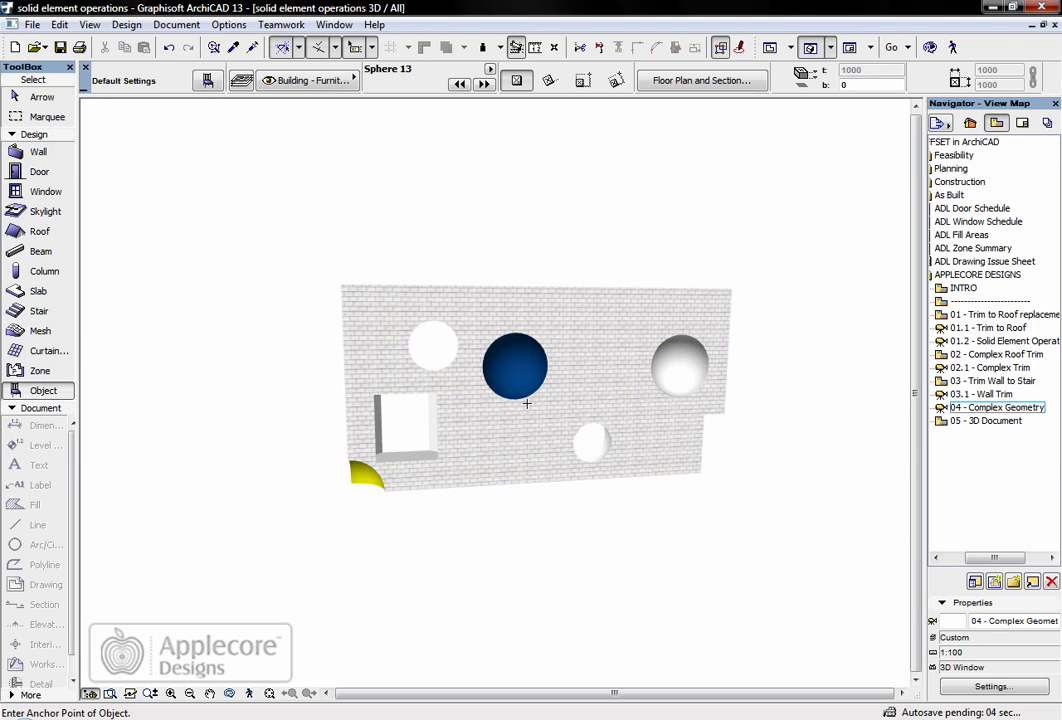
pyautogui.scroll(2, 527, 403)
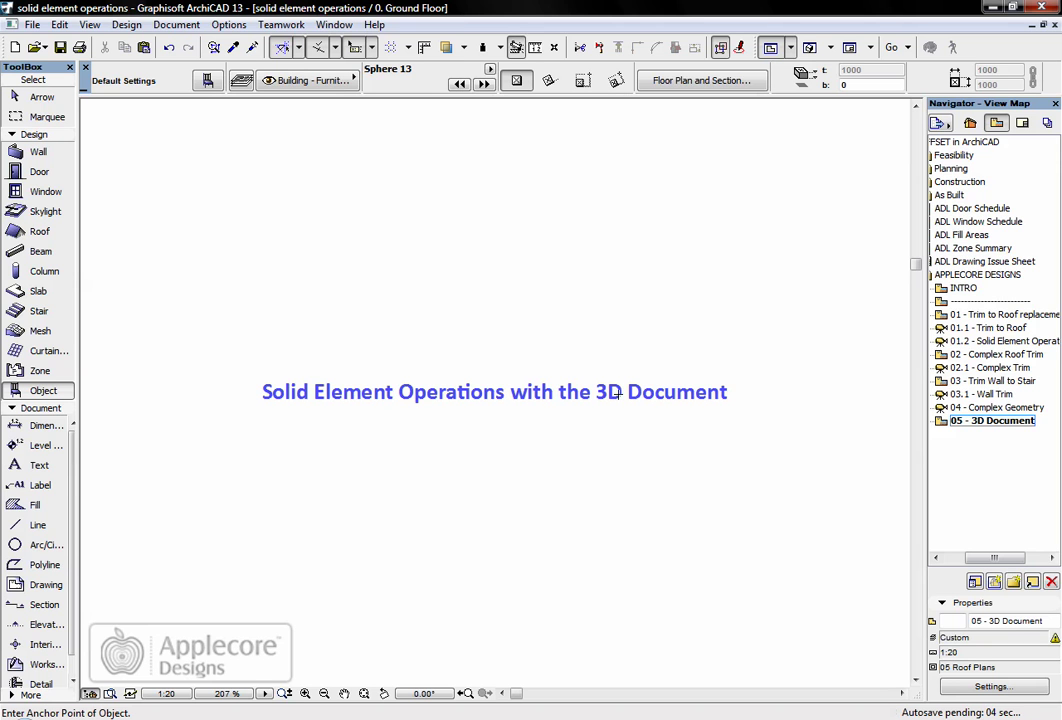
# - Switch to the wip model project, open its 3D view, then the 3D-01 and 3D-02 Documents
pyautogui.press('super+Tab')
pyautogui.press('super+Tab')
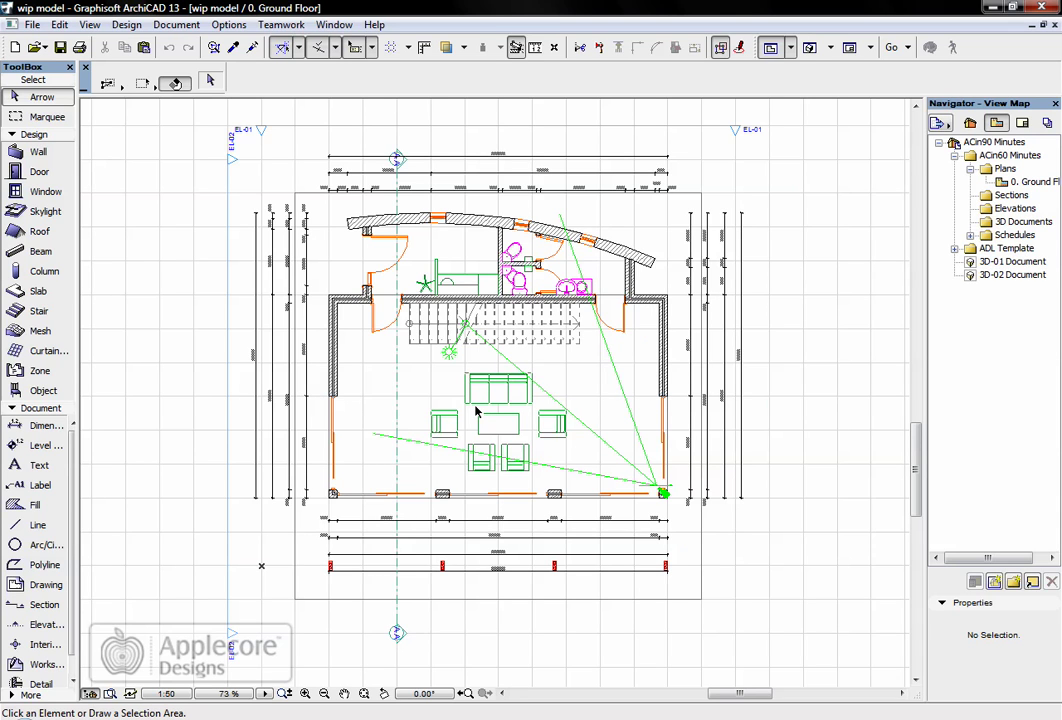
pyautogui.press('F3')
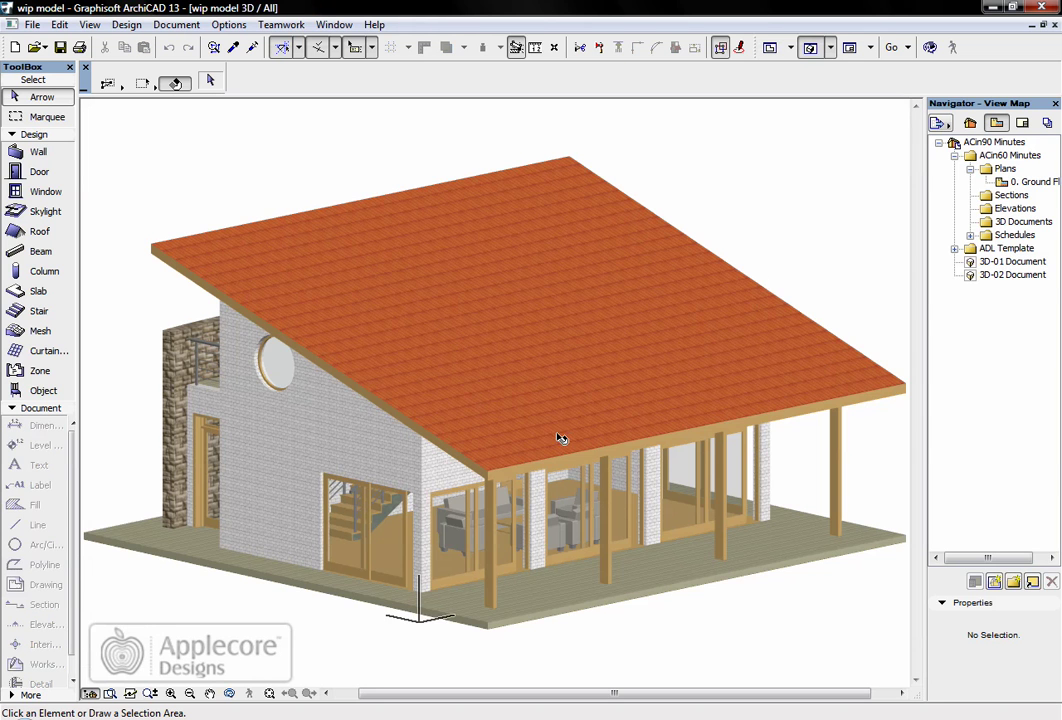
pyautogui.doubleClick(1012, 261)
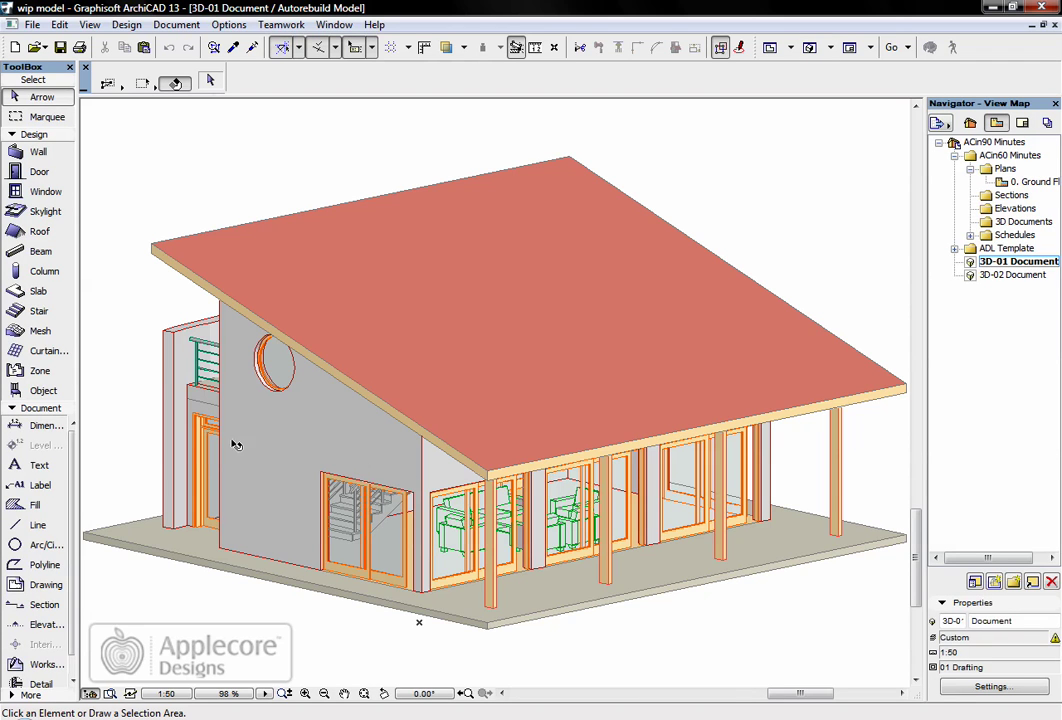
pyautogui.moveTo(233, 443)
pyautogui.doubleClick(1026, 276)
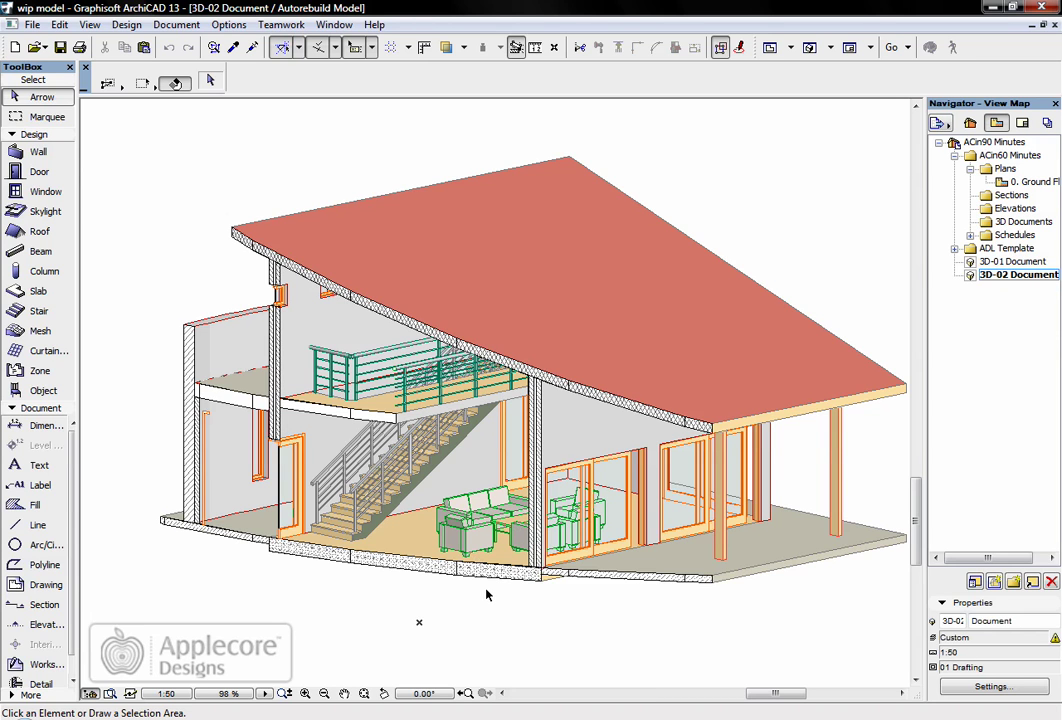
# - Back in the house's 3D view, show the '- Operators' layer to reveal the ellipsoid
pyautogui.press('F2')
pyautogui.press('F3')
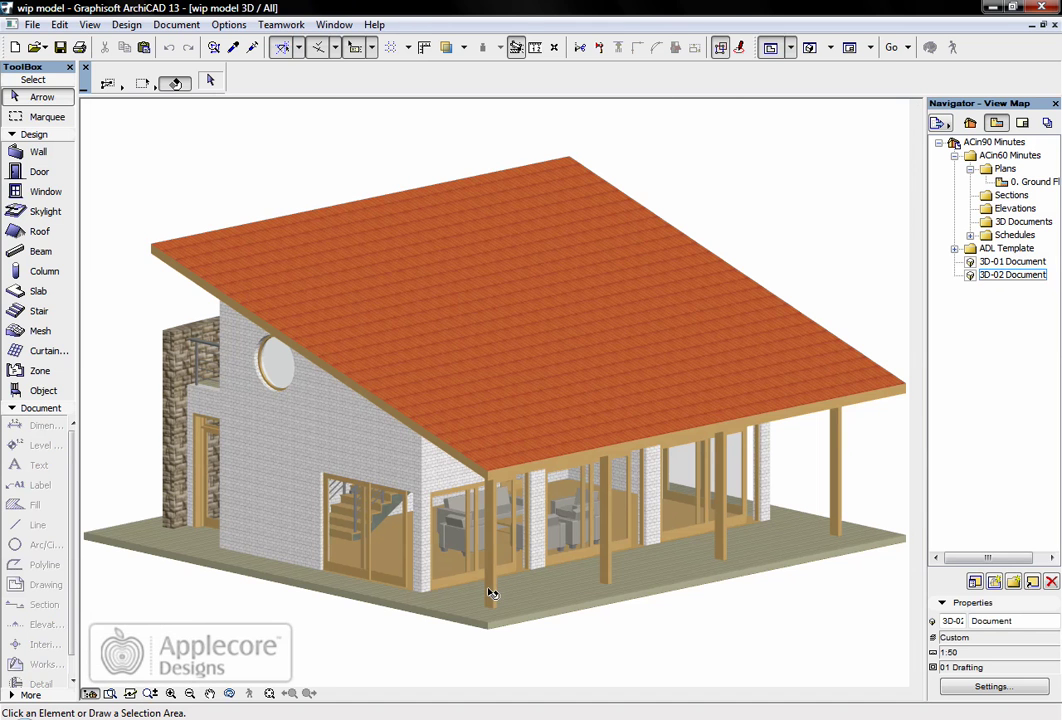
pyautogui.hotkey('ctrl', 'l')
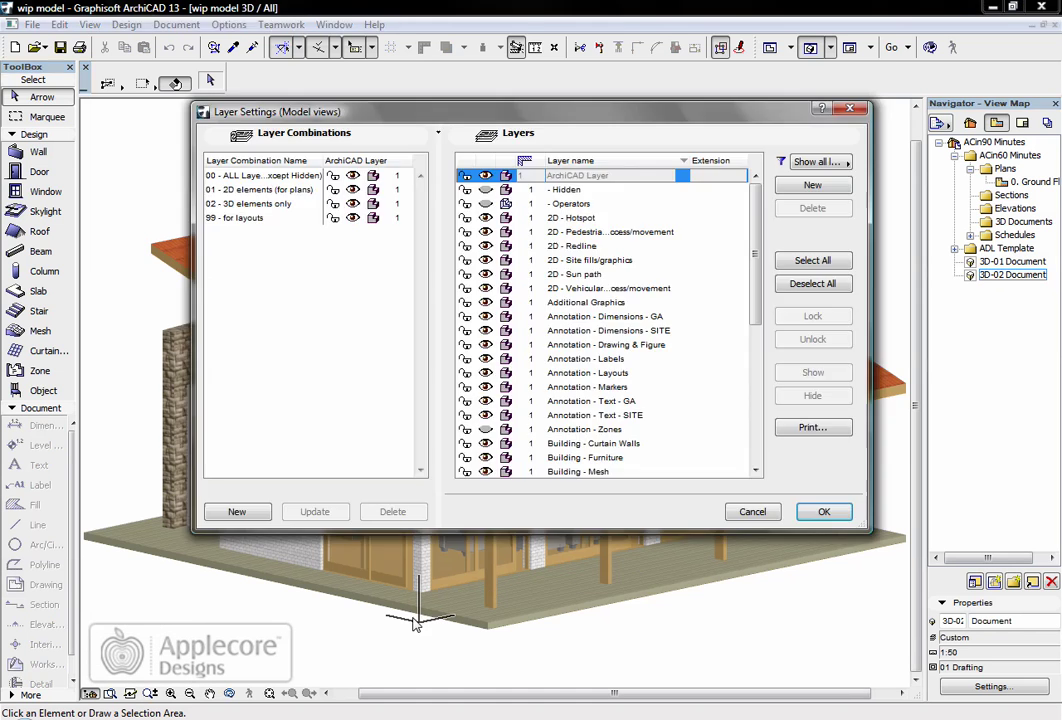
pyautogui.click(486, 203)
pyautogui.click(818, 512)
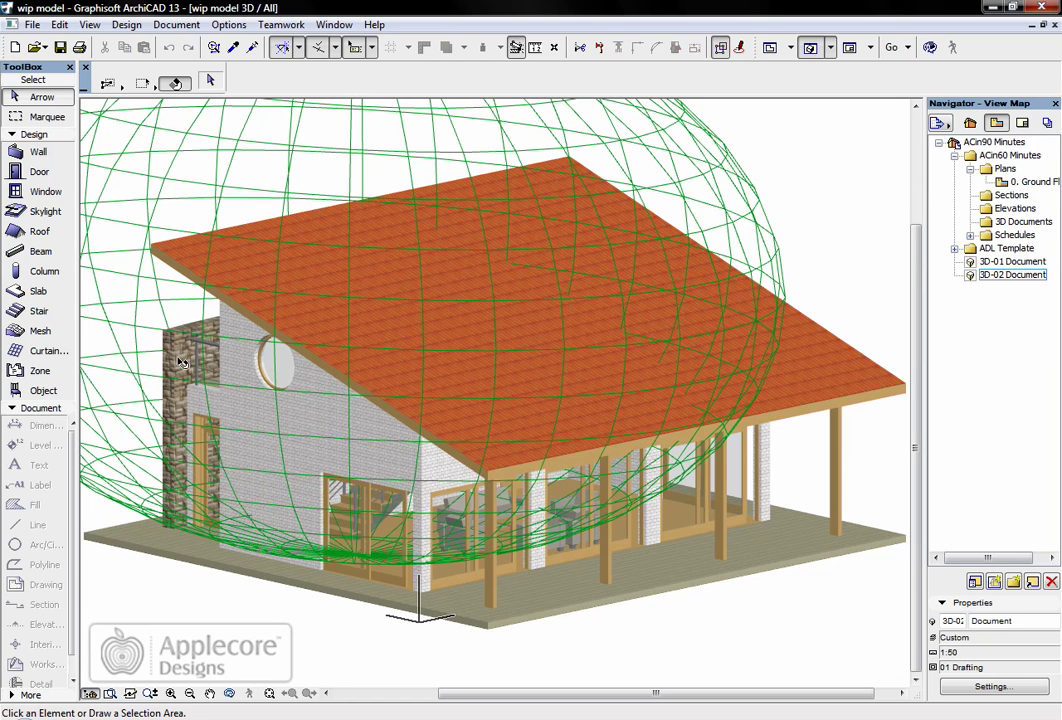
pyautogui.scroll(-2, 482, 432)
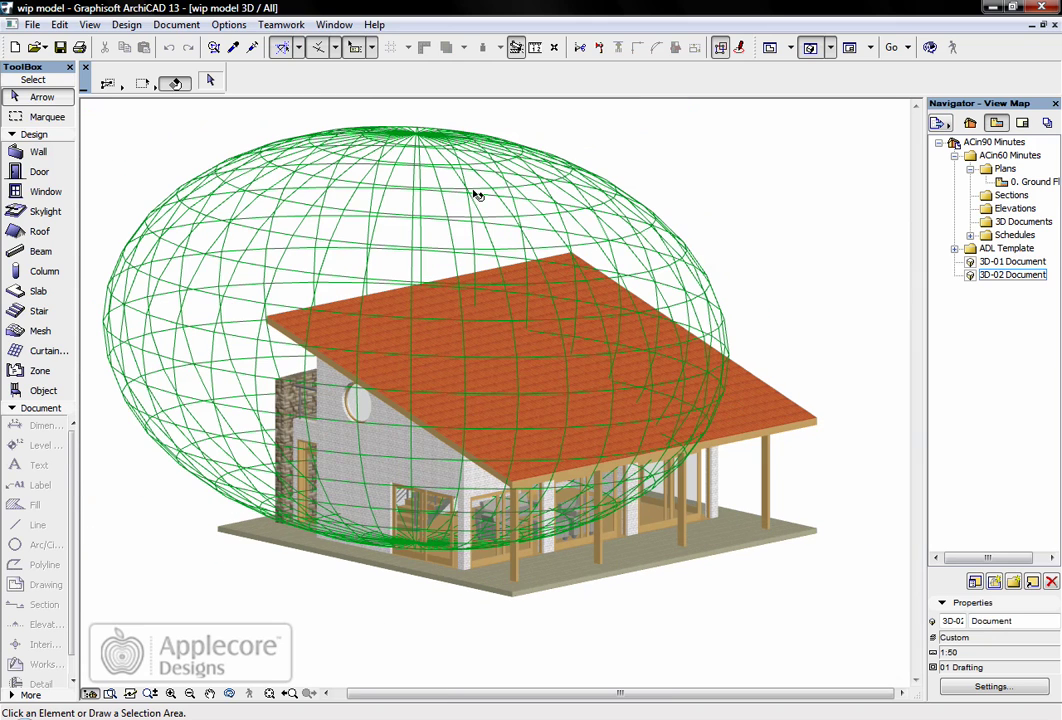
# - Store the ellipsoid as the operator in Solid Element Operations
pyautogui.click(420, 137)
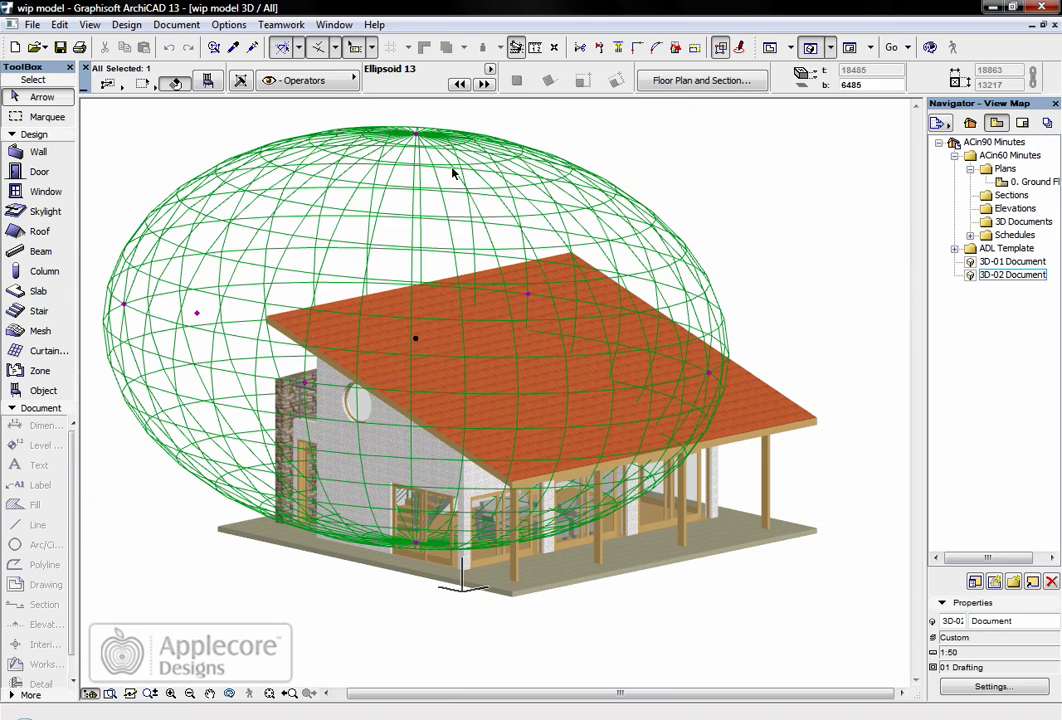
pyautogui.click(126, 24)
pyautogui.click(189, 157)
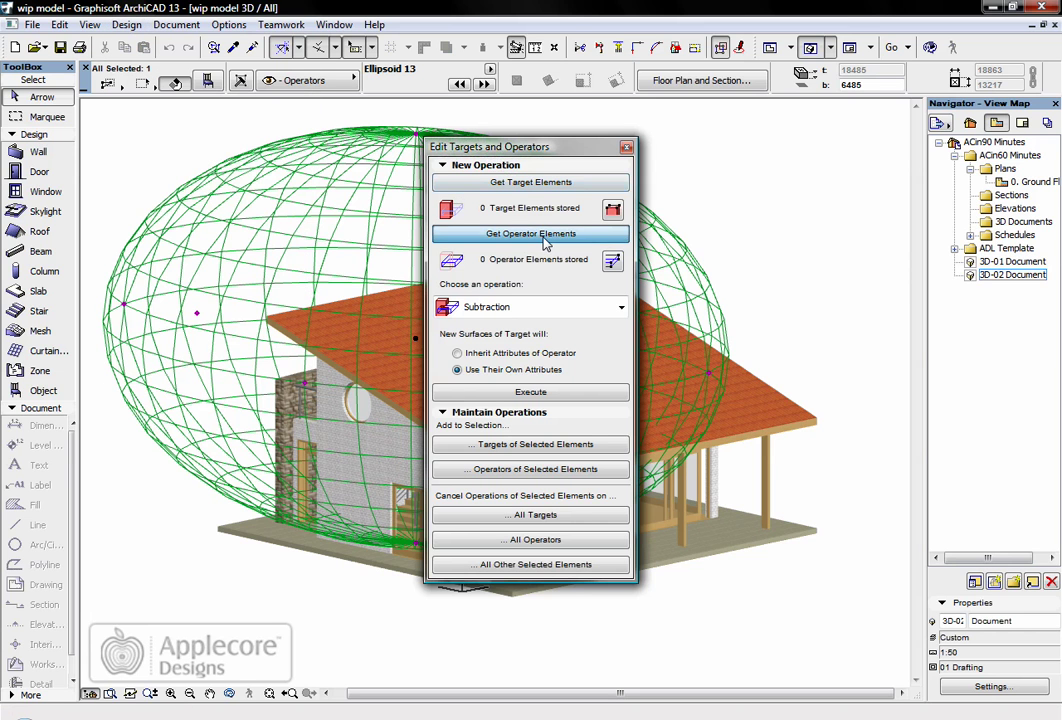
pyautogui.click(545, 235)
pyautogui.press('Escape')
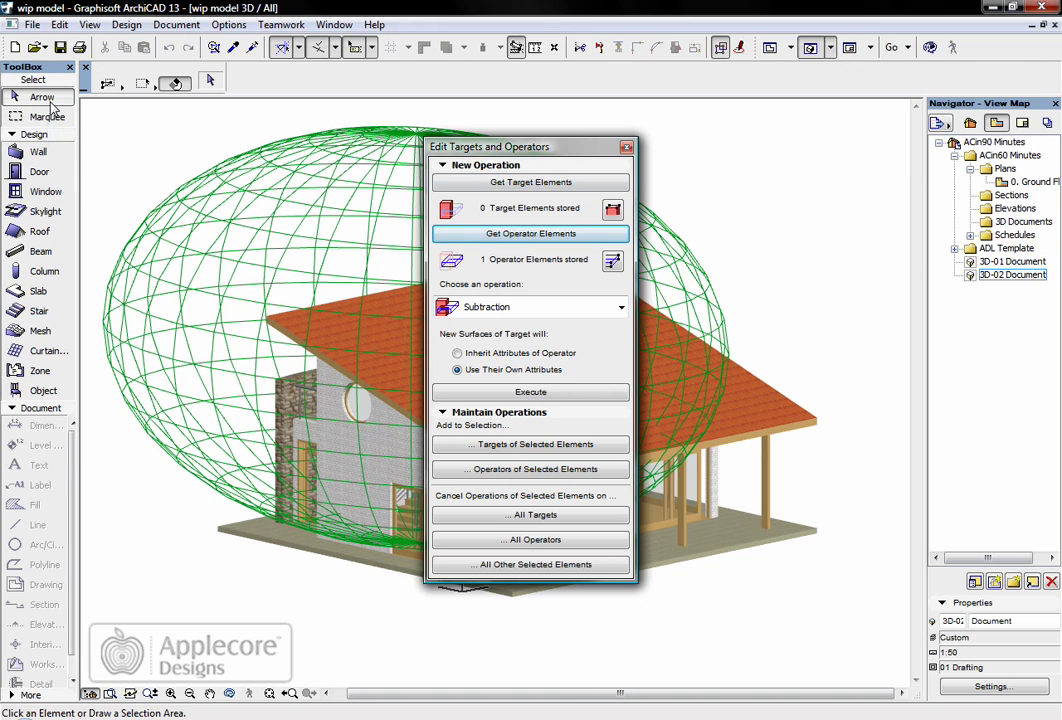
# - Store all 44 model elements as targets and execute the Subtraction
pyautogui.hotkey('ctrl', 'a')
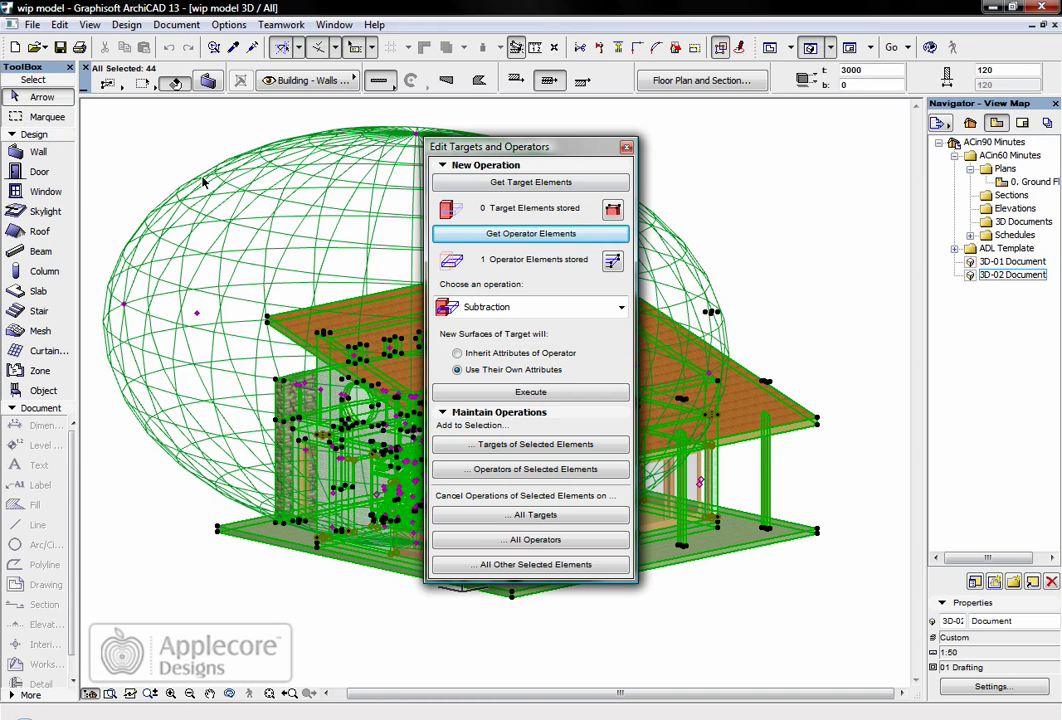
pyautogui.click(492, 234)
pyautogui.click(522, 184)
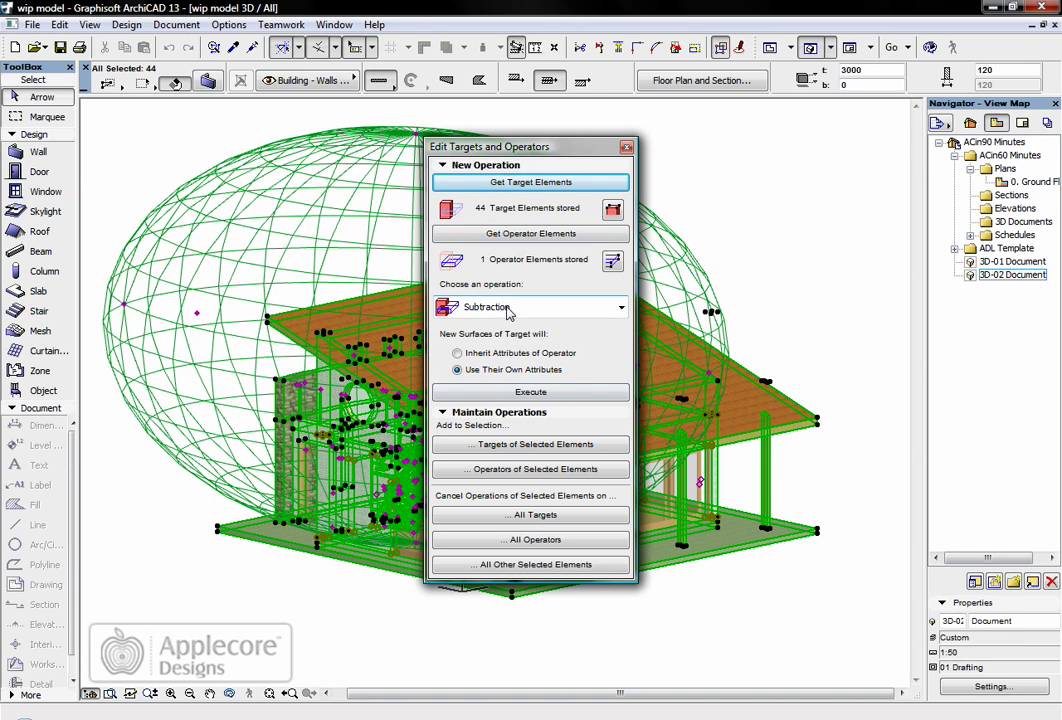
pyautogui.click(513, 393)
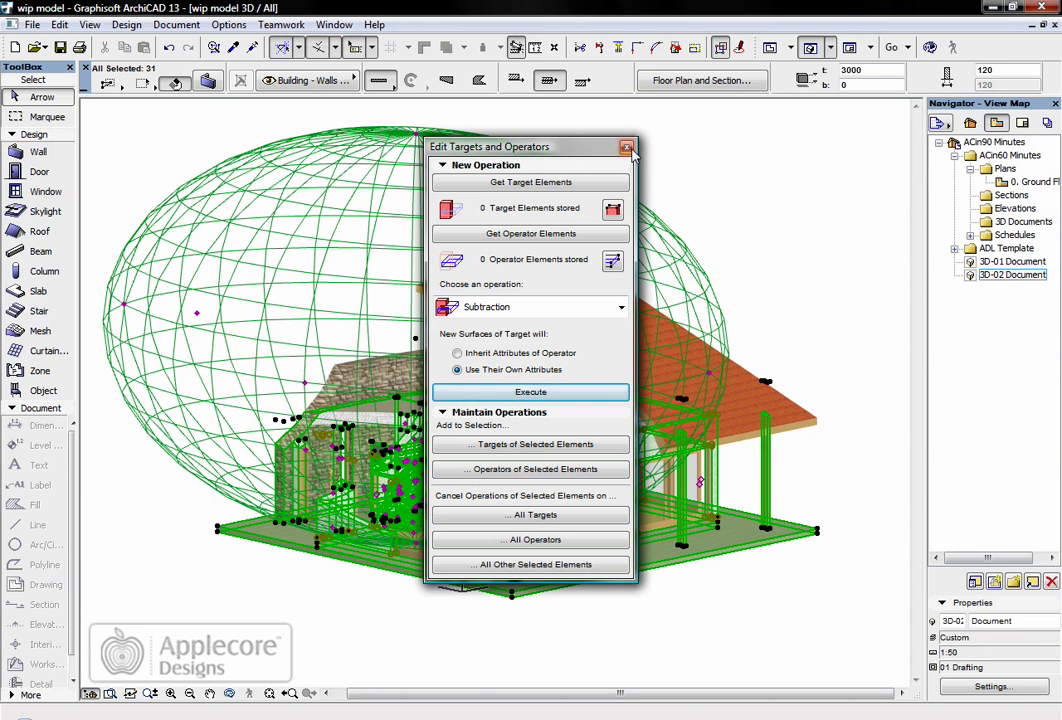
# - Hide the ellipsoid's layer so only the carved-open house remains visible
pyautogui.press('Escape')
pyautogui.press('Escape')
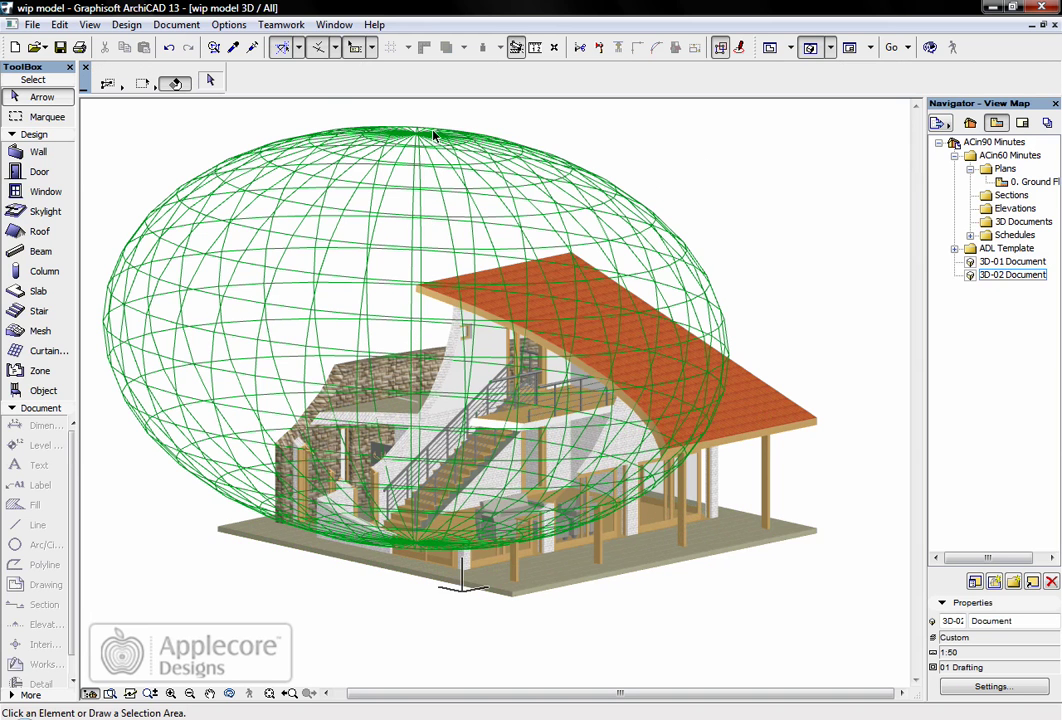
pyautogui.click(421, 137)
pyautogui.rightClick(558, 124)
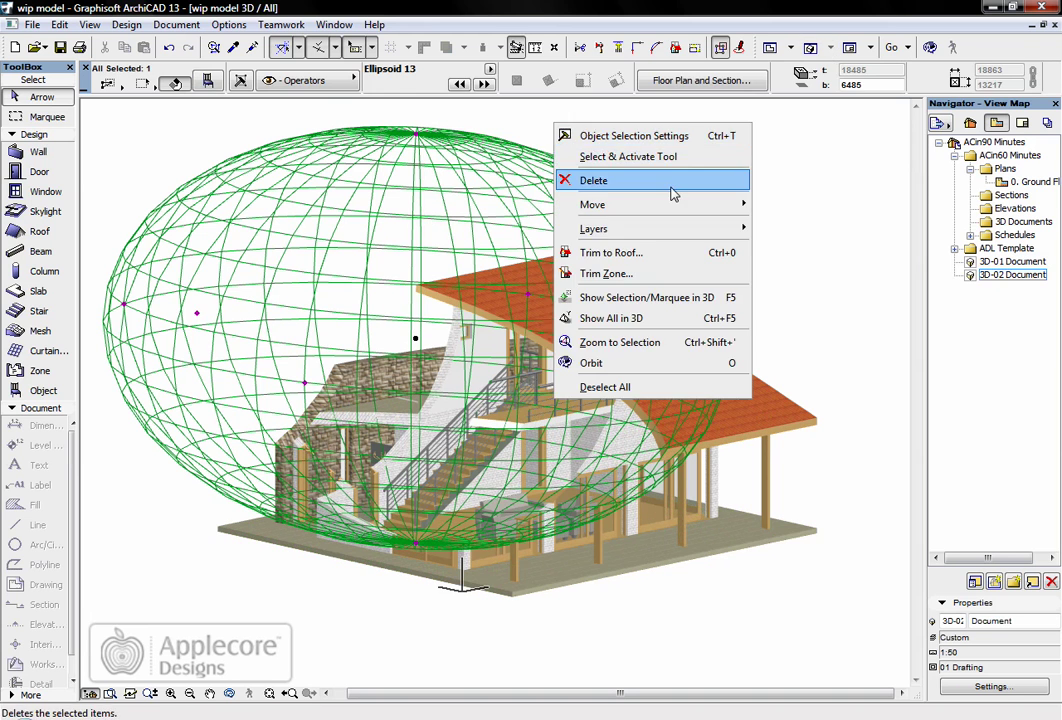
pyautogui.moveTo(650, 229)
pyautogui.click(797, 249)
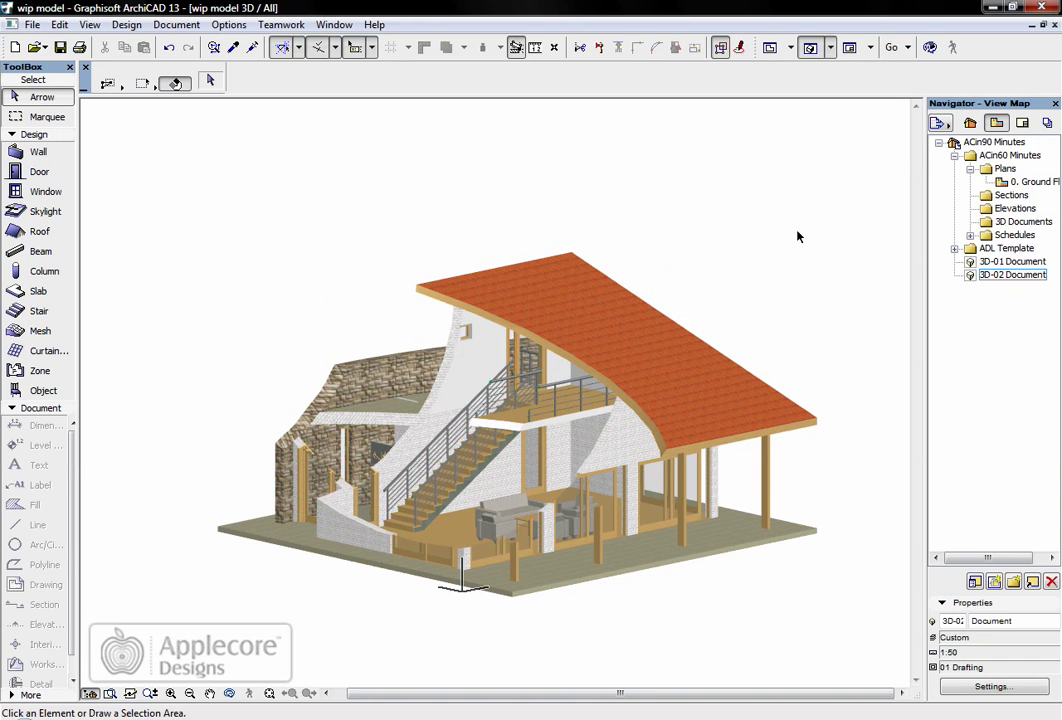
# - Capture the carved house view as new 3D Document 3D-03
pyautogui.rightClick(797, 236)
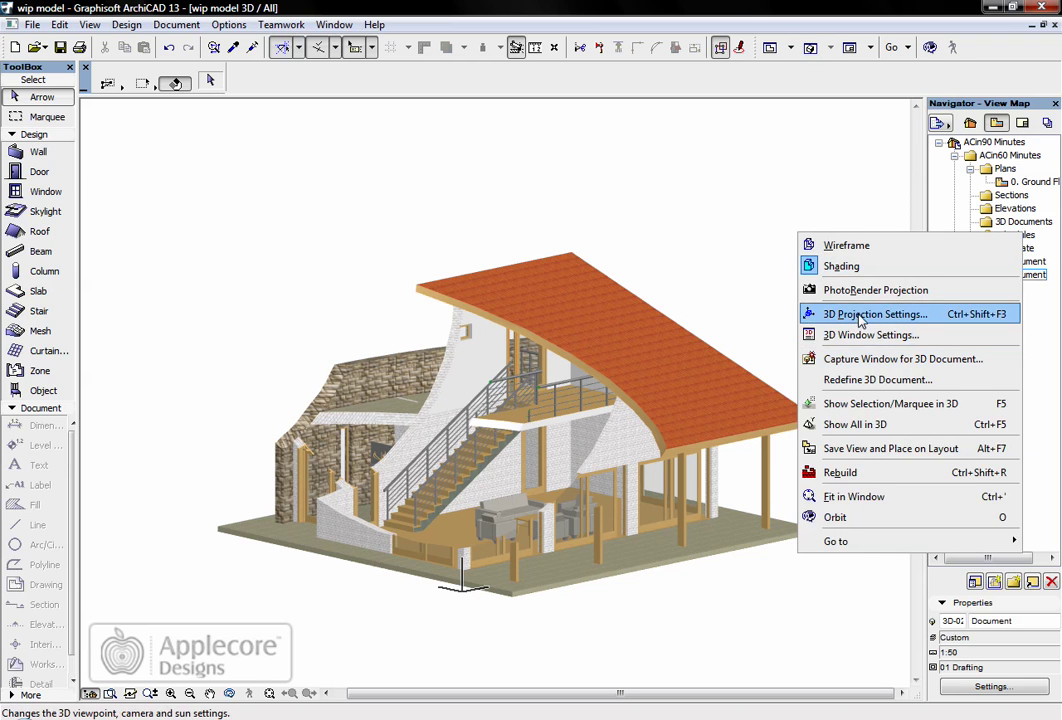
pyautogui.click(843, 362)
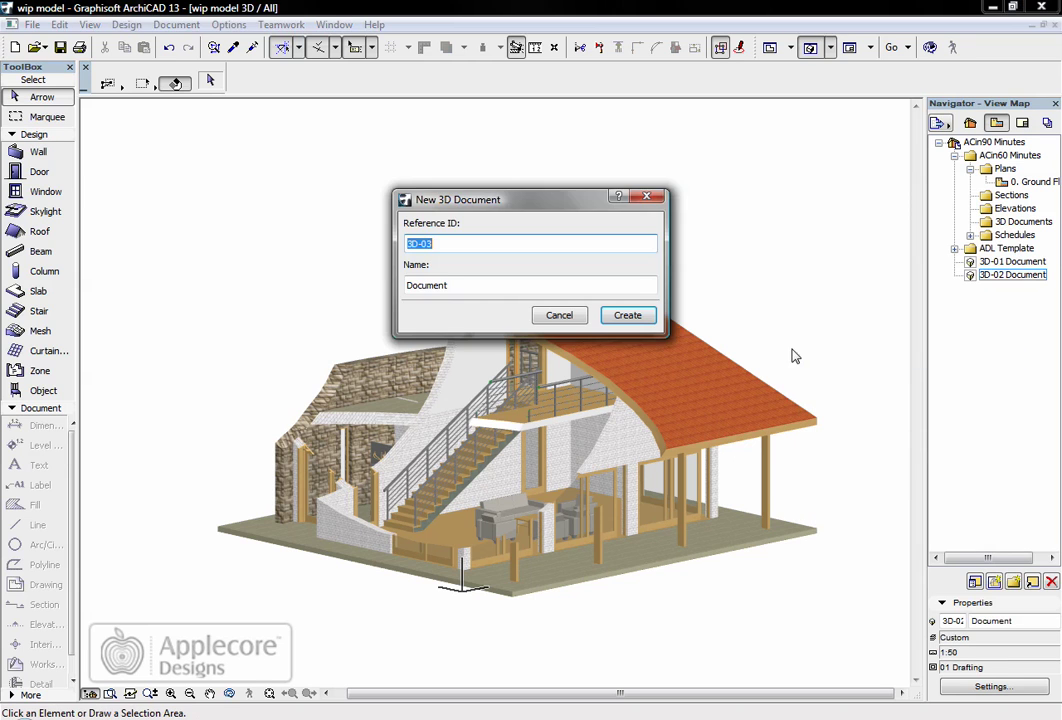
pyautogui.click(634, 312)
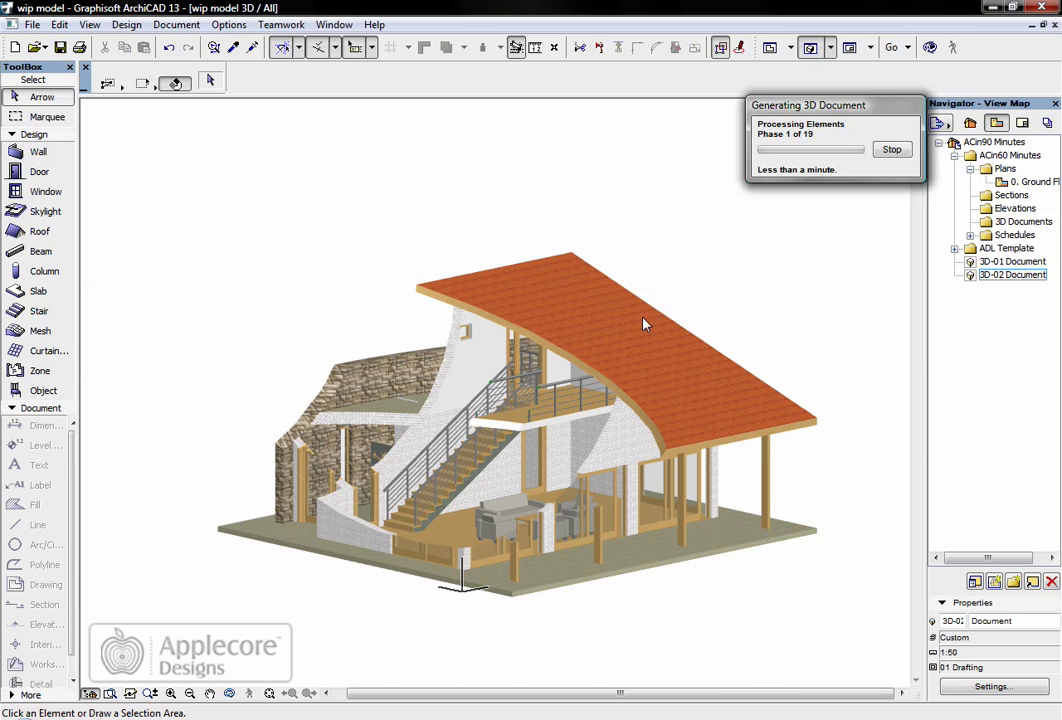